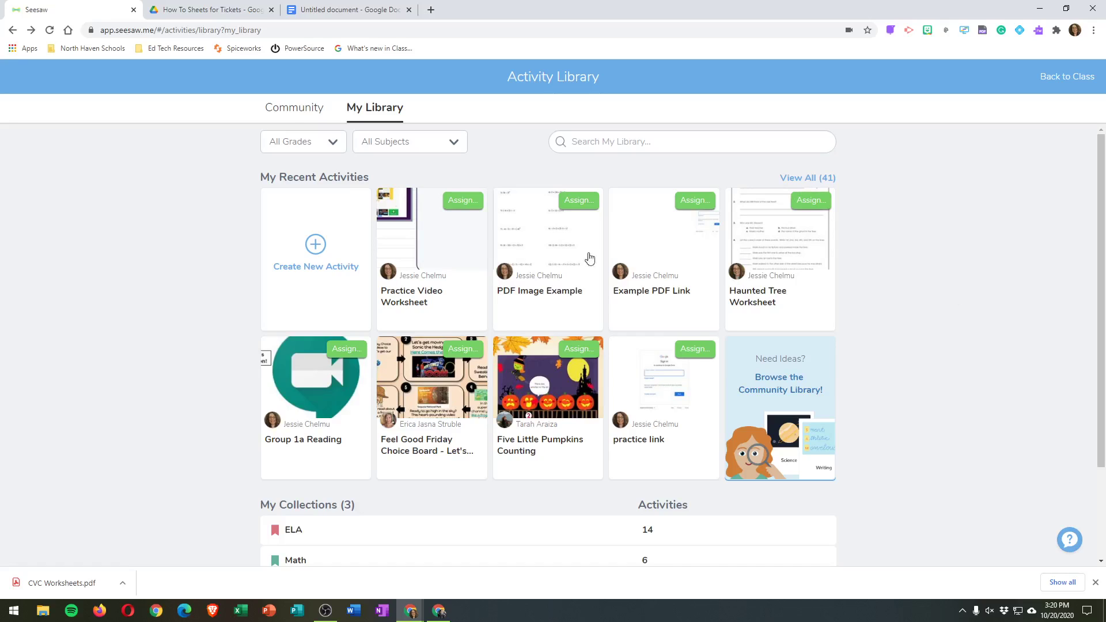
# Create a new activity and add the CVC Worksheets PDF from Google Drive as its student template
pyautogui.click(316, 247)
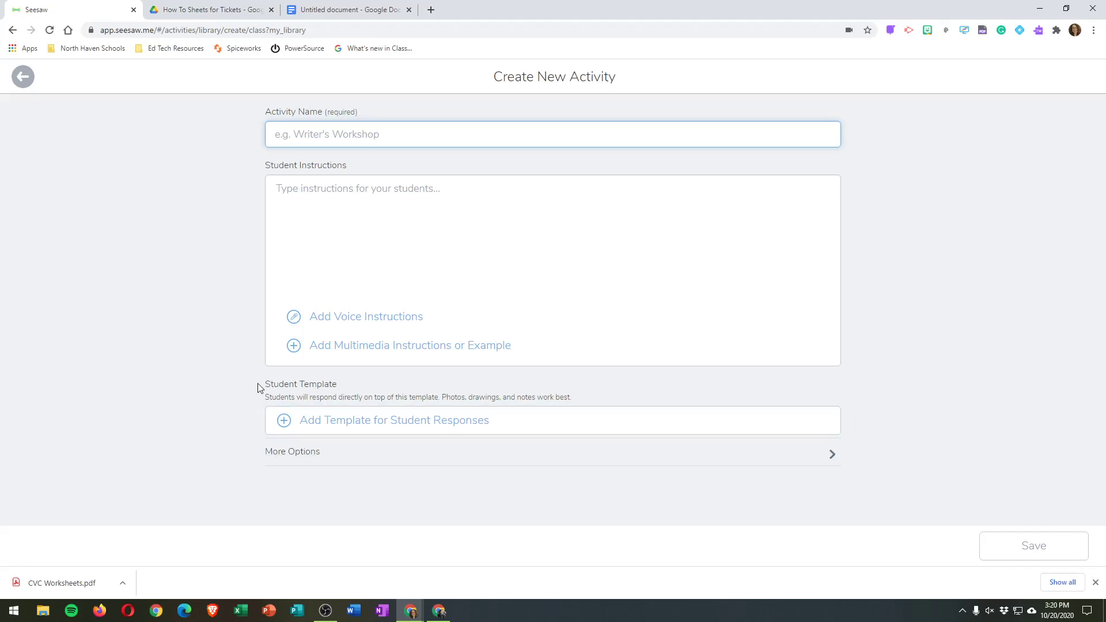
pyautogui.click(344, 426)
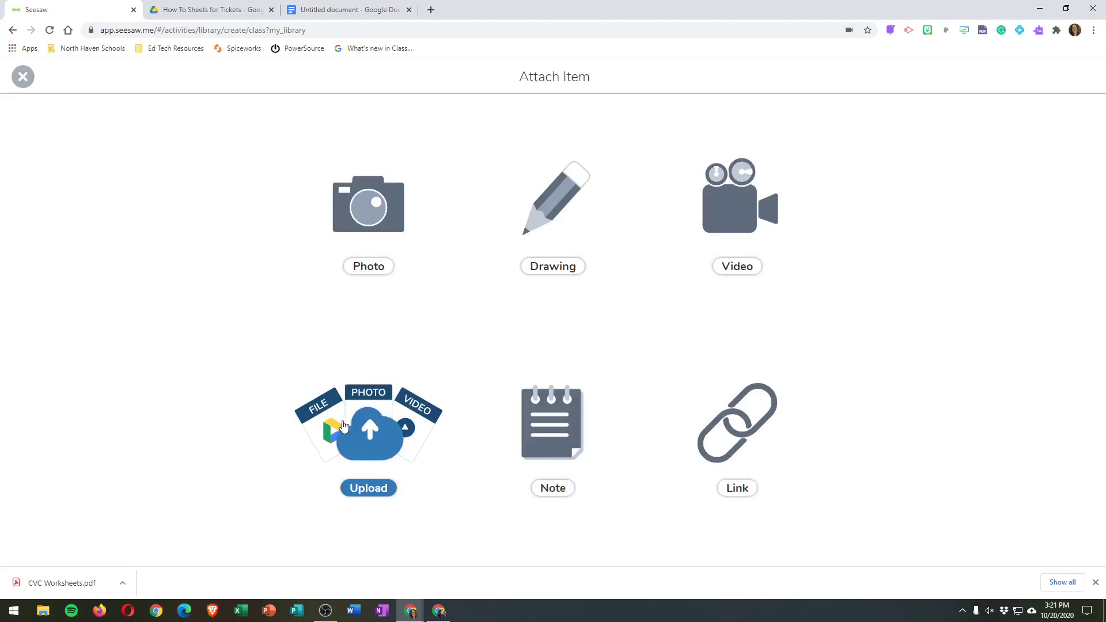
pyautogui.click(388, 444)
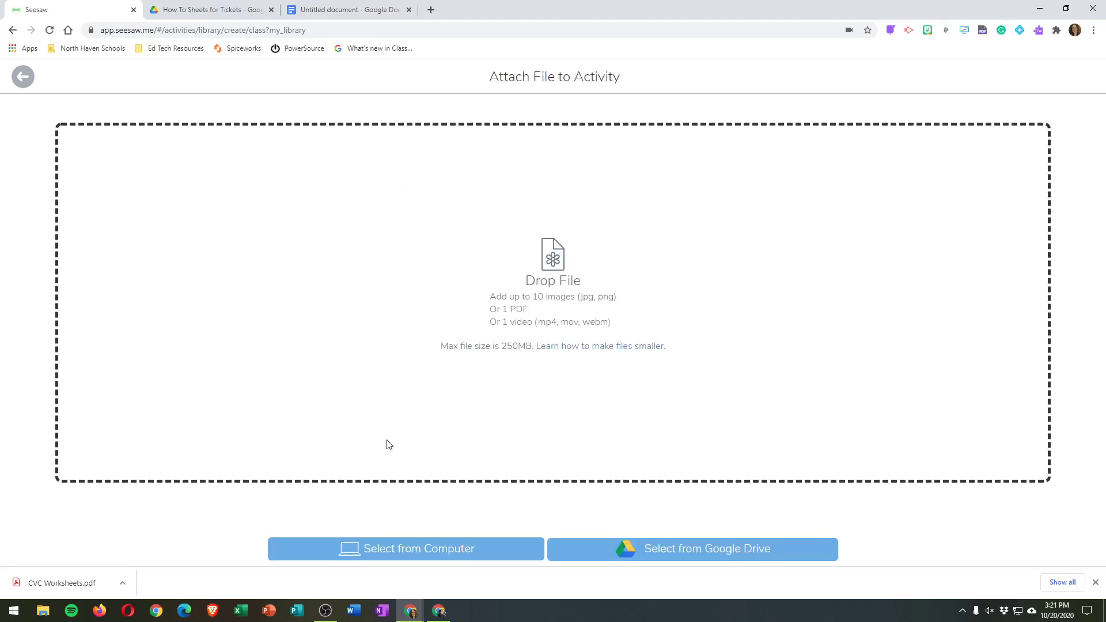
pyautogui.click(635, 552)
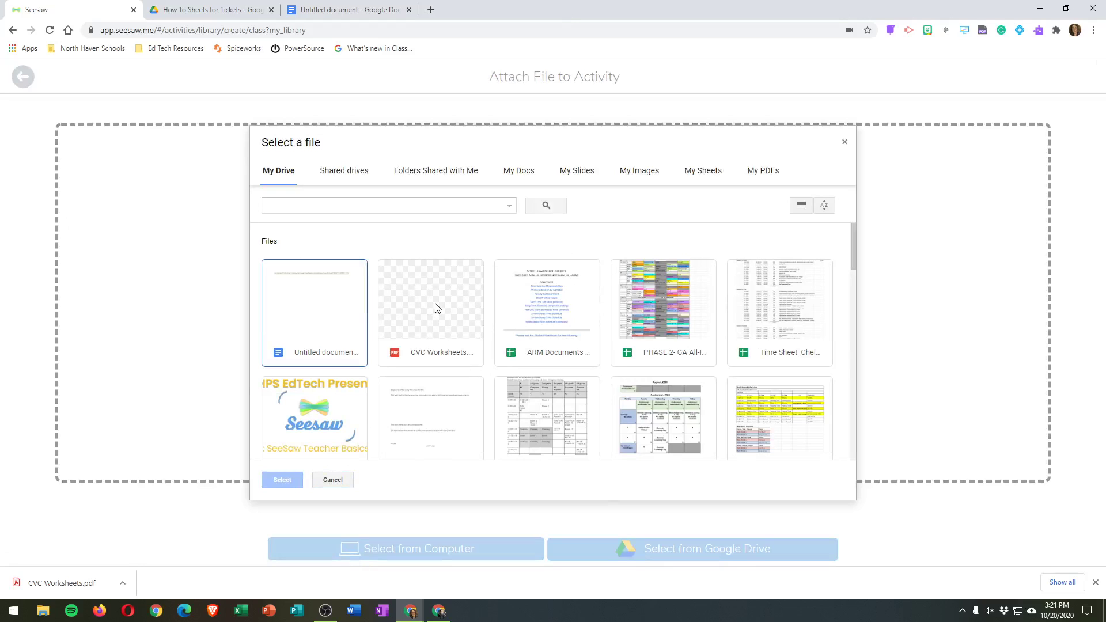
pyautogui.click(434, 308)
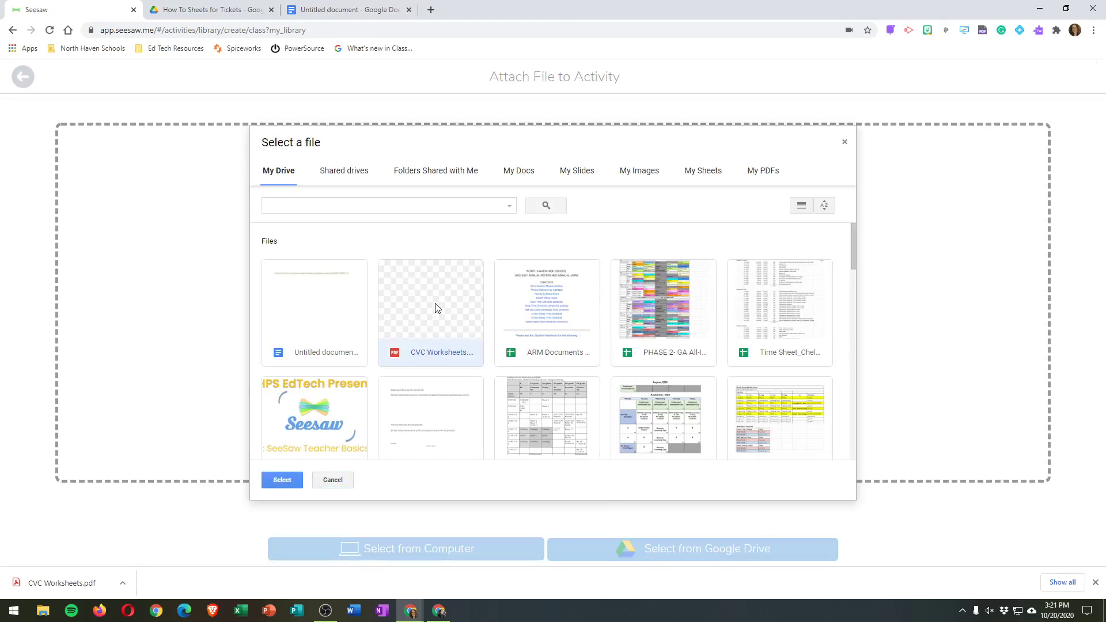
pyautogui.click(295, 482)
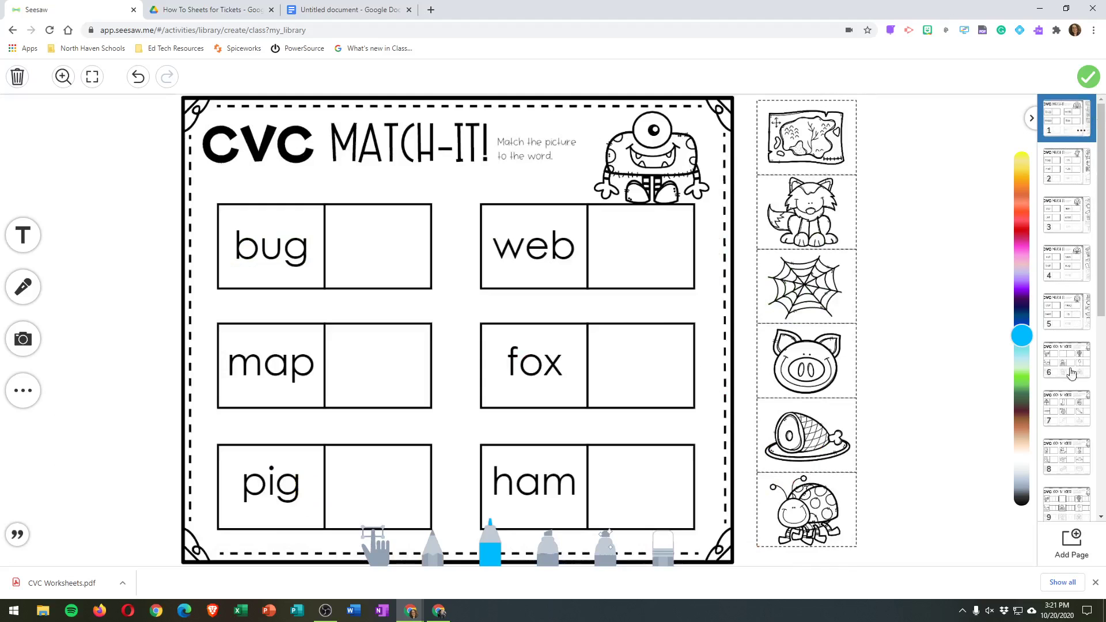
# Look through worksheet pages 2 to 9 of the imported template
pyautogui.click(1062, 179)
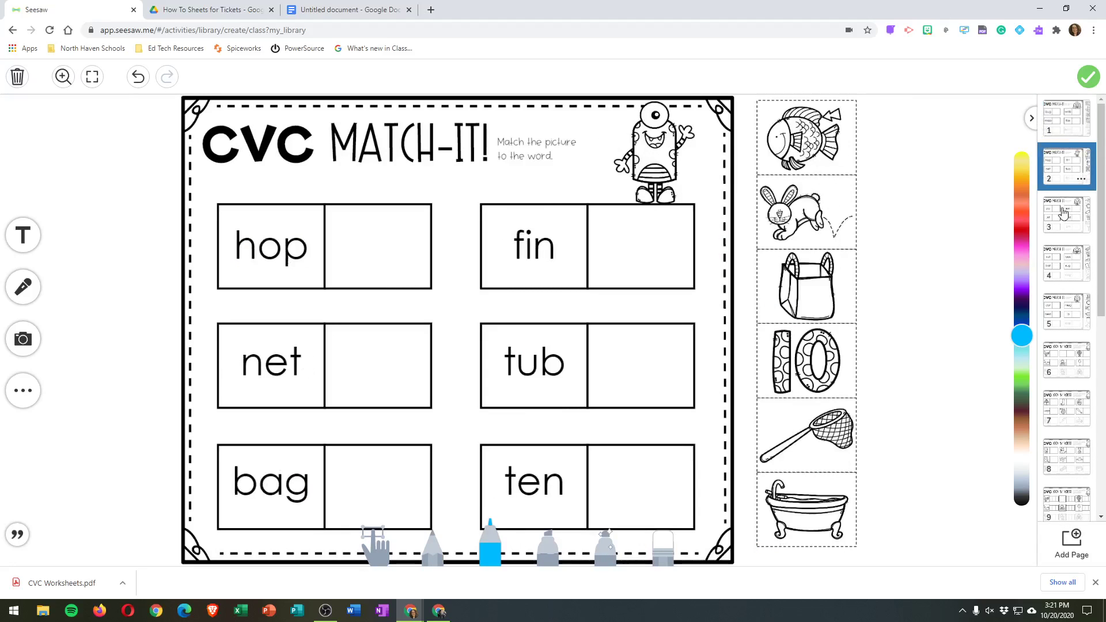
pyautogui.click(1062, 218)
pyautogui.click(1067, 270)
pyautogui.click(1069, 322)
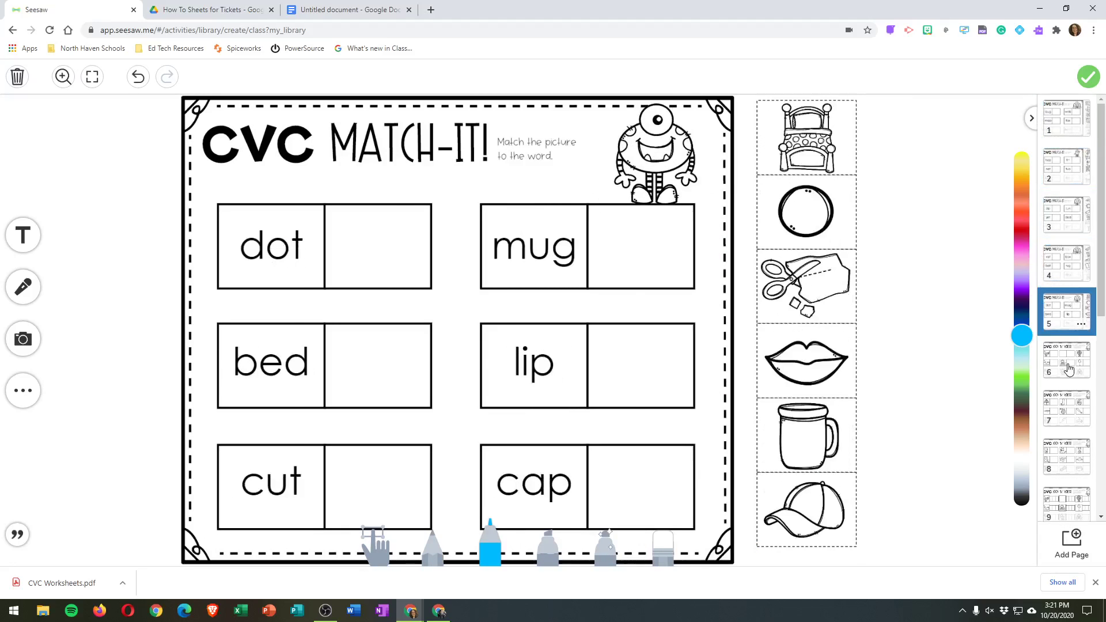
pyautogui.click(1068, 370)
pyautogui.click(1069, 410)
pyautogui.click(1071, 458)
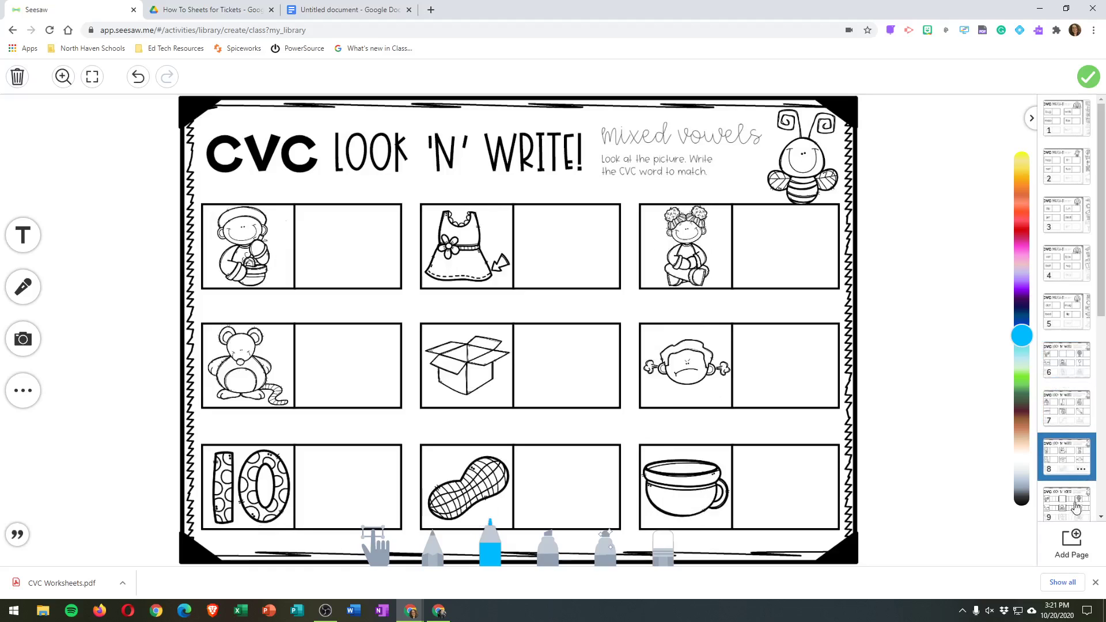
pyautogui.click(1075, 508)
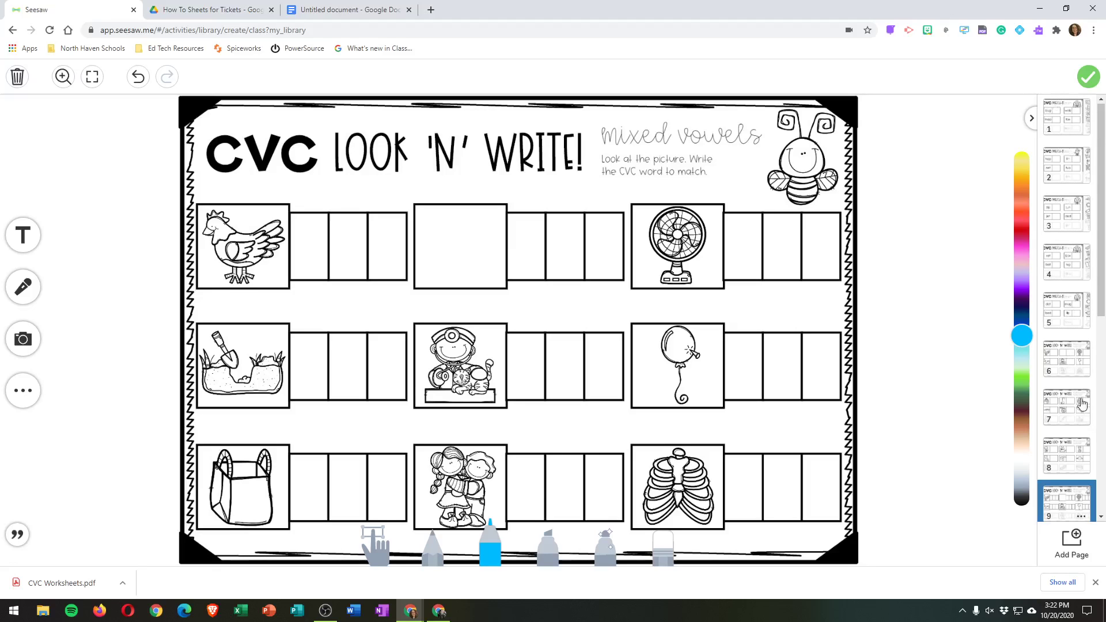
# Delete page 4, the vet/box matching worksheet, from the template and return to page 1
pyautogui.click(1072, 174)
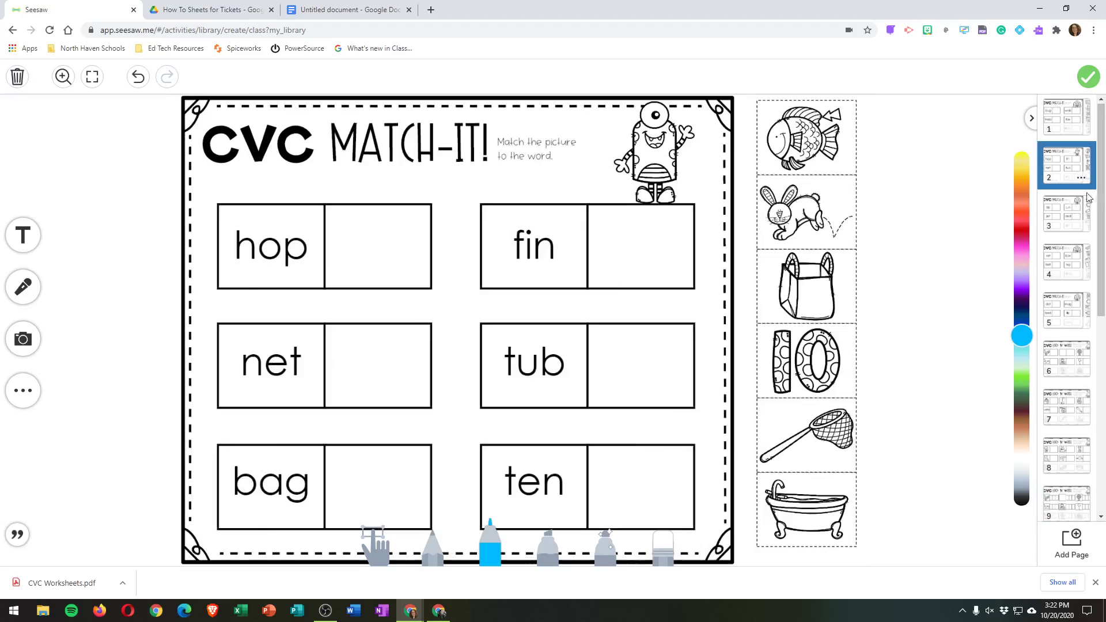
pyautogui.click(1074, 212)
pyautogui.click(1085, 268)
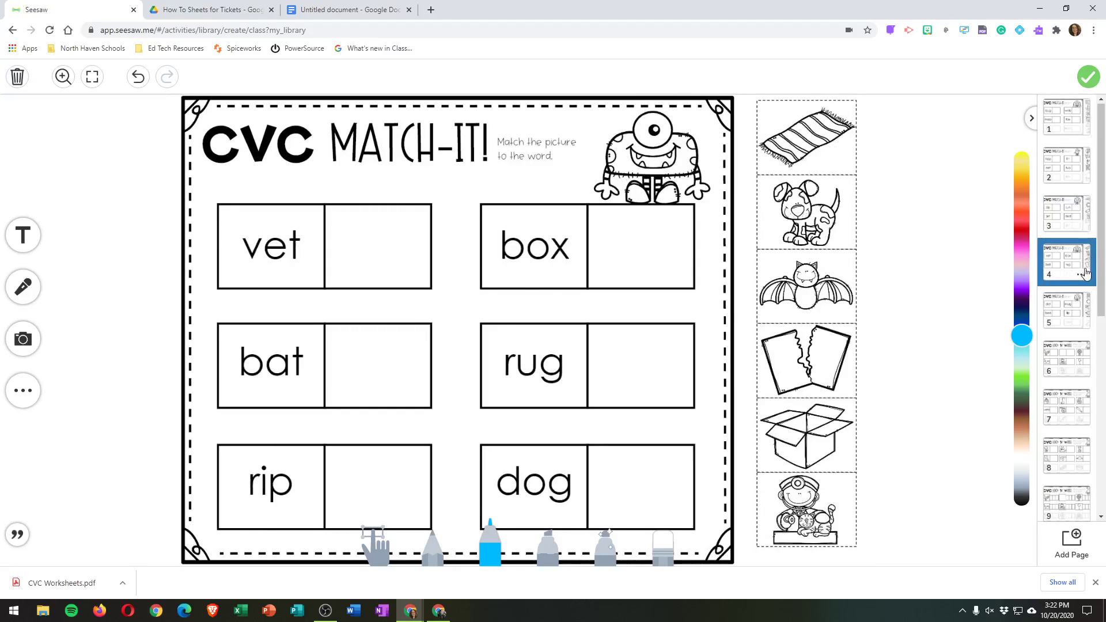
pyautogui.click(1083, 274)
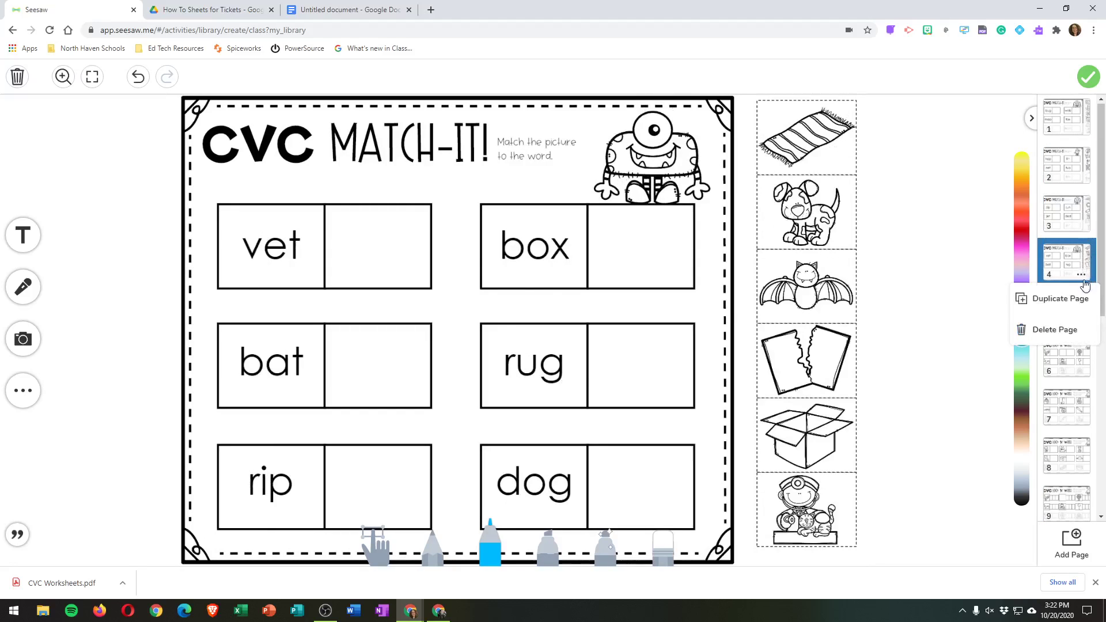
pyautogui.click(1078, 332)
pyautogui.click(618, 336)
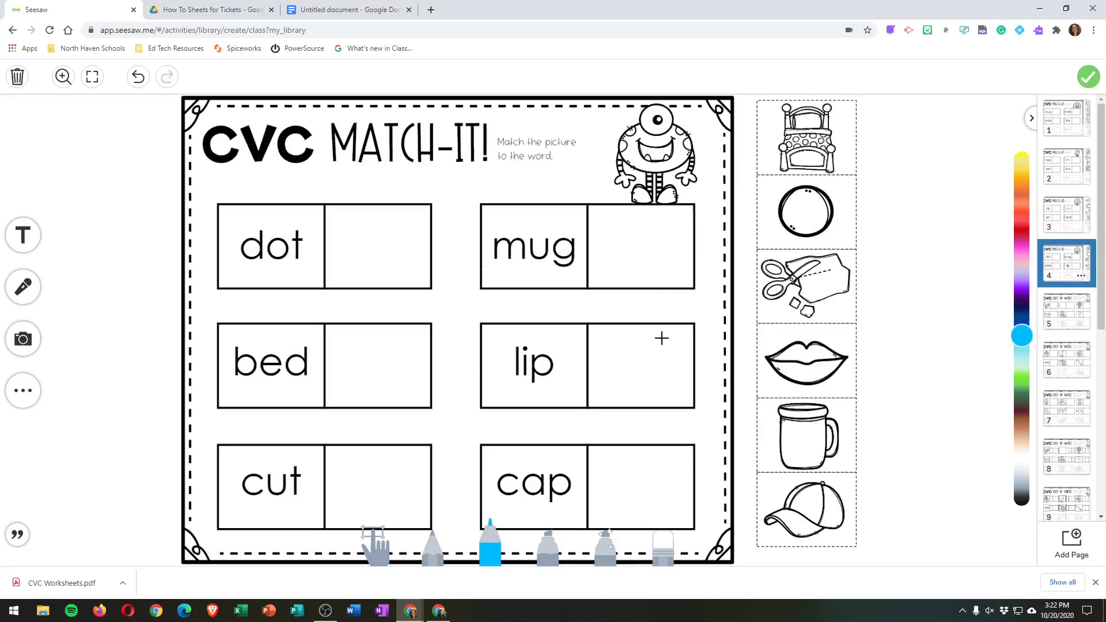
pyautogui.click(1086, 118)
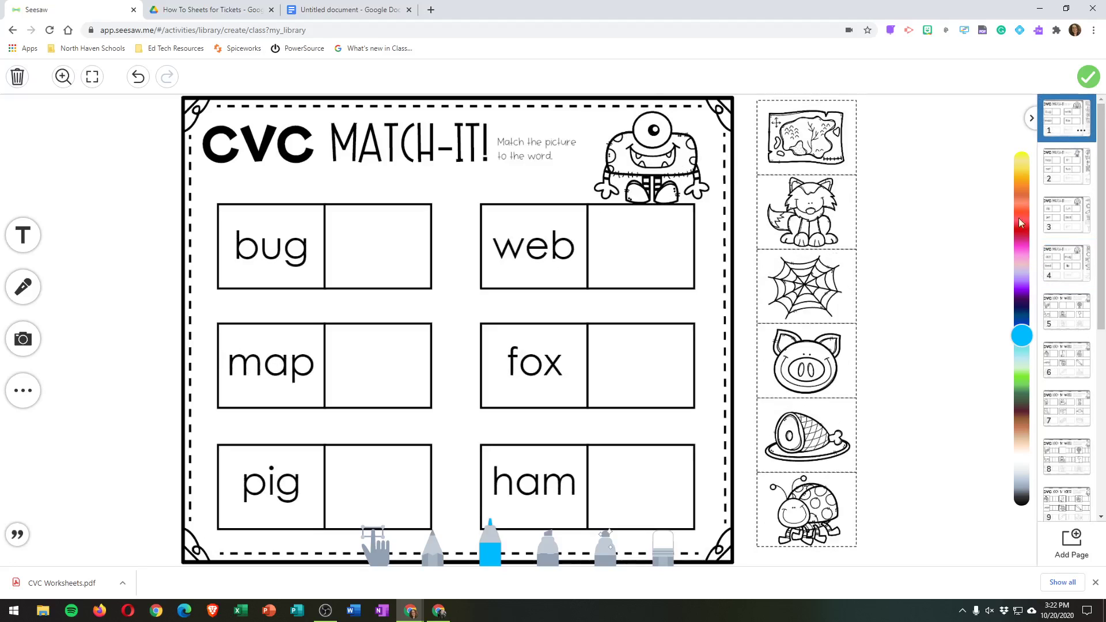
# Switch to Google Drive and open CVC Worksheets.pdf from My Drive with Read&Write for Google Chrome
pyautogui.click(203, 8)
pyautogui.click(172, 110)
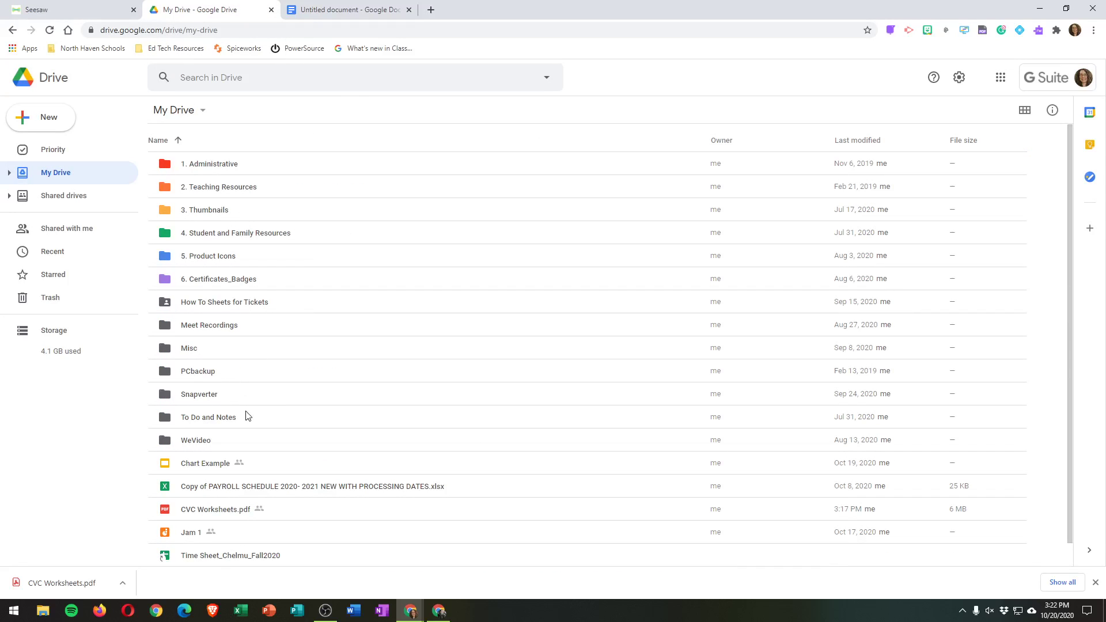
pyautogui.doubleClick(219, 507)
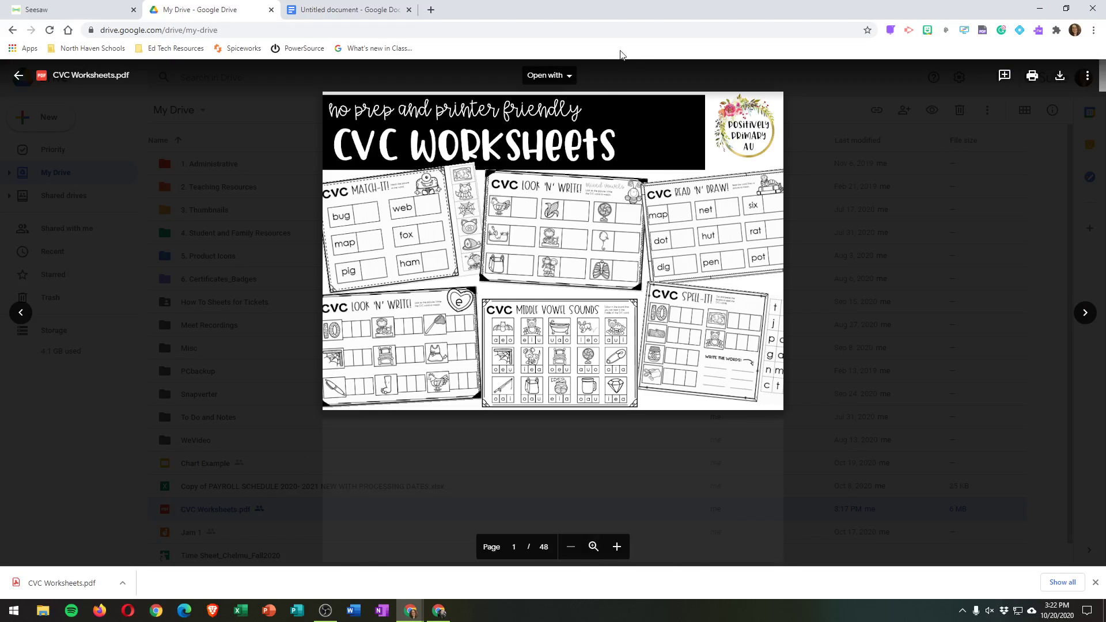
pyautogui.click(548, 75)
pyautogui.click(562, 198)
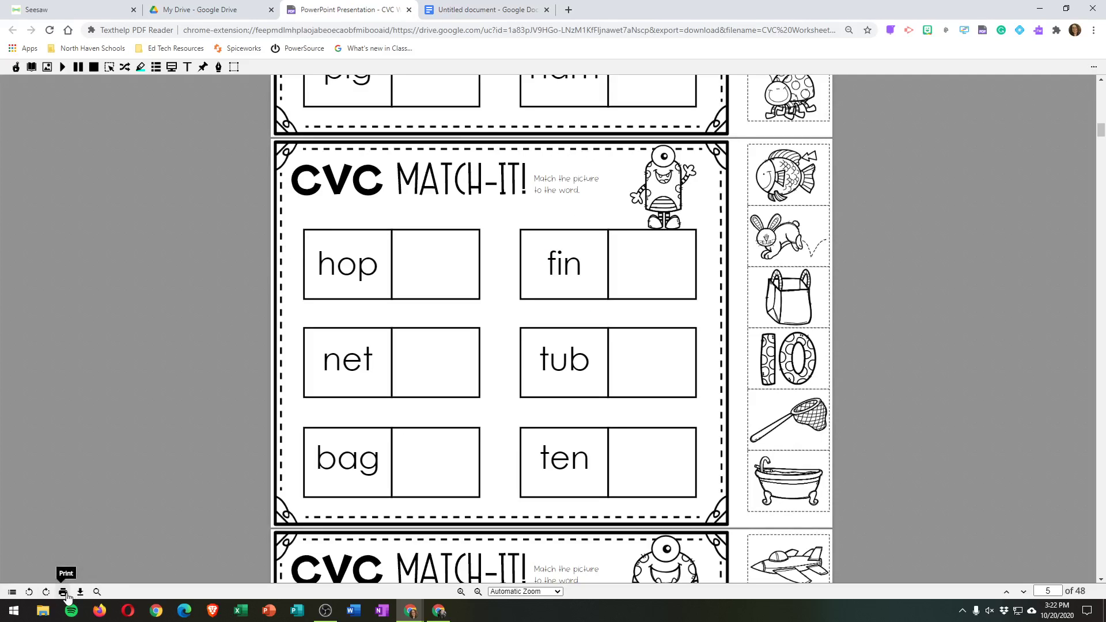
# Save only pages 5-6 of the worksheets as a new PDF in Downloads
pyautogui.click(64, 592)
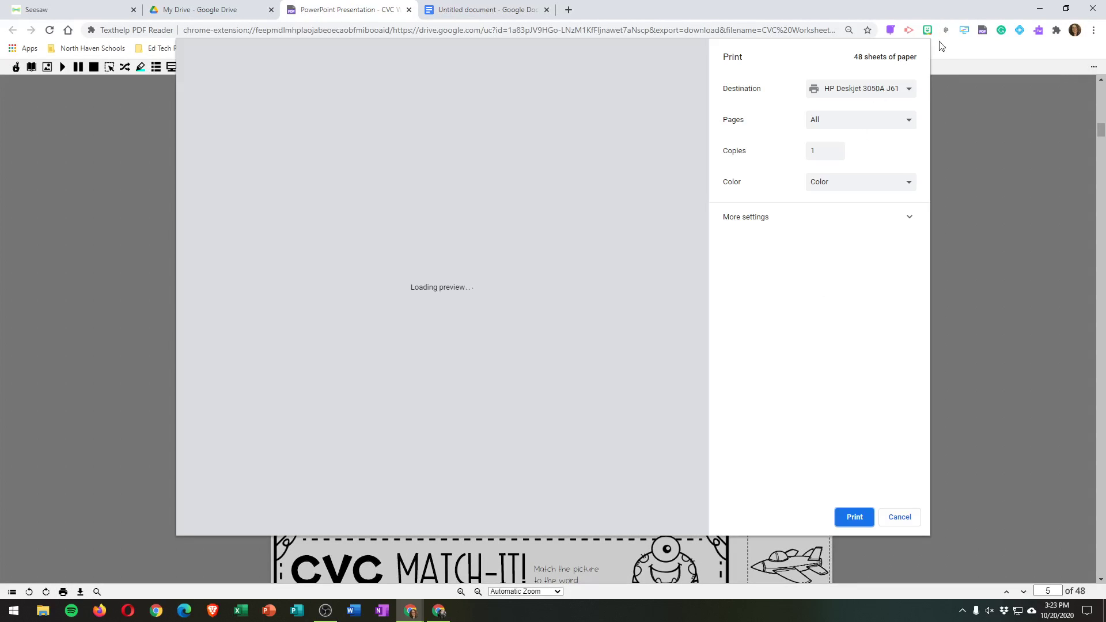
pyautogui.click(912, 91)
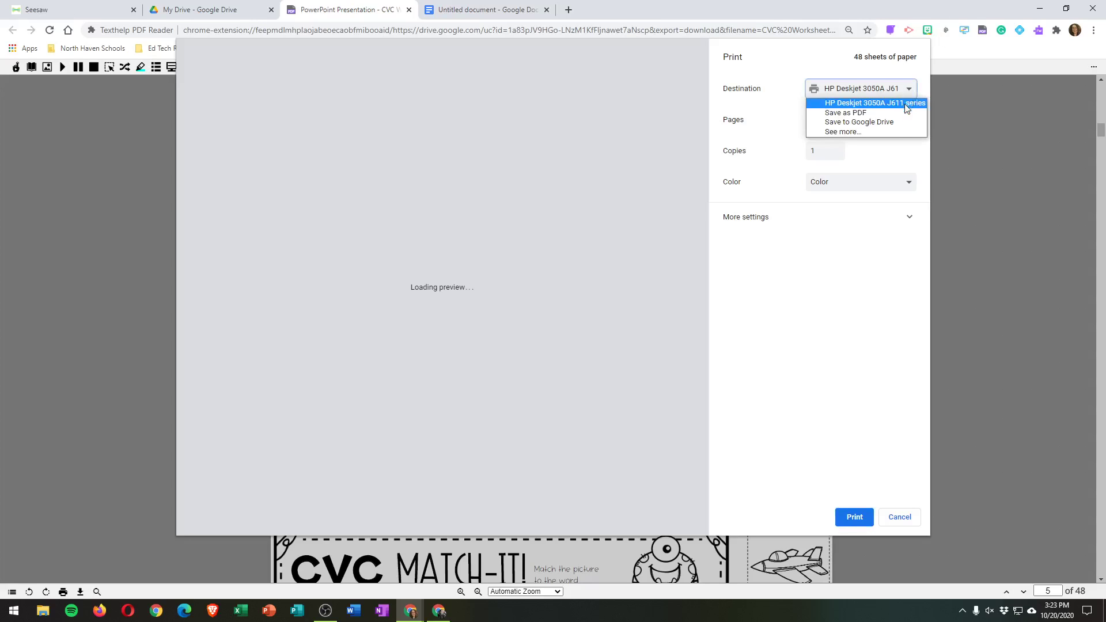
pyautogui.click(893, 115)
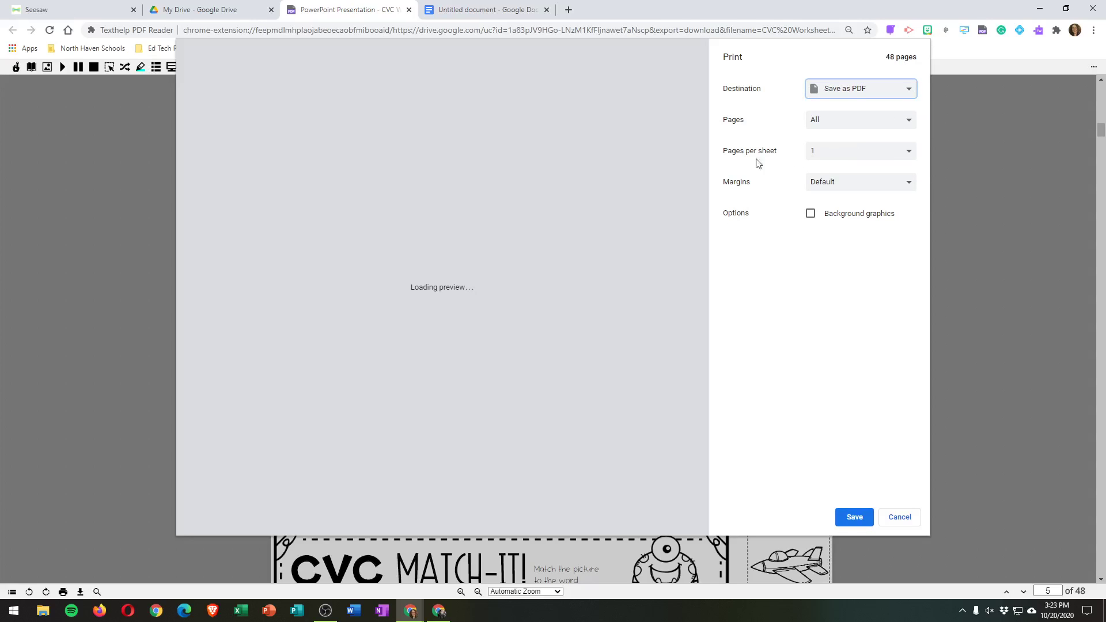
pyautogui.click(910, 118)
pyautogui.click(889, 144)
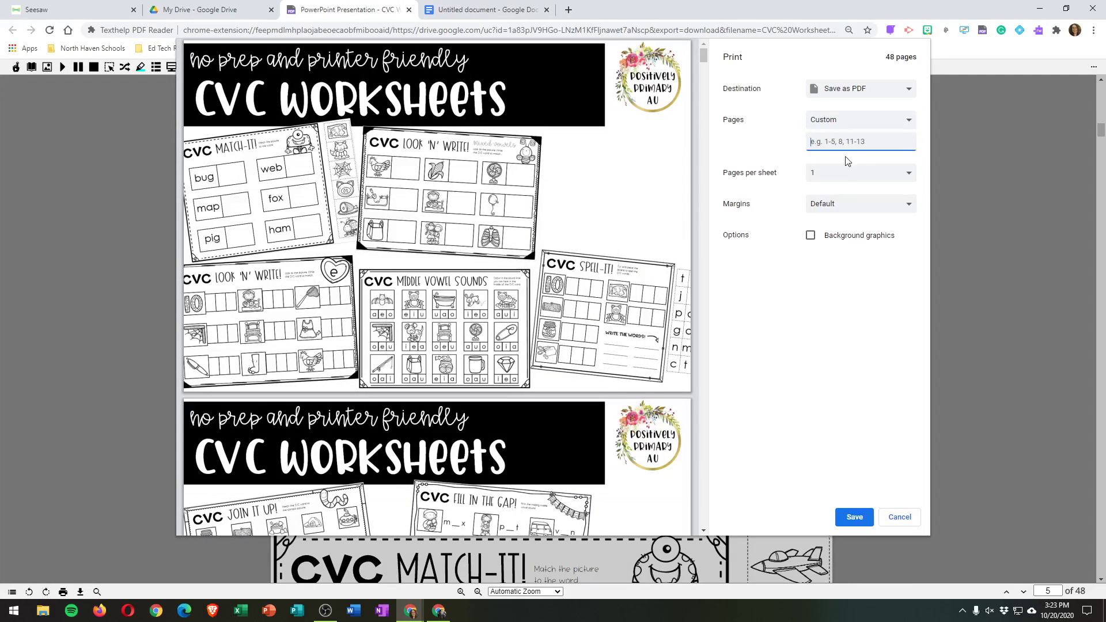
pyautogui.write('5-6')
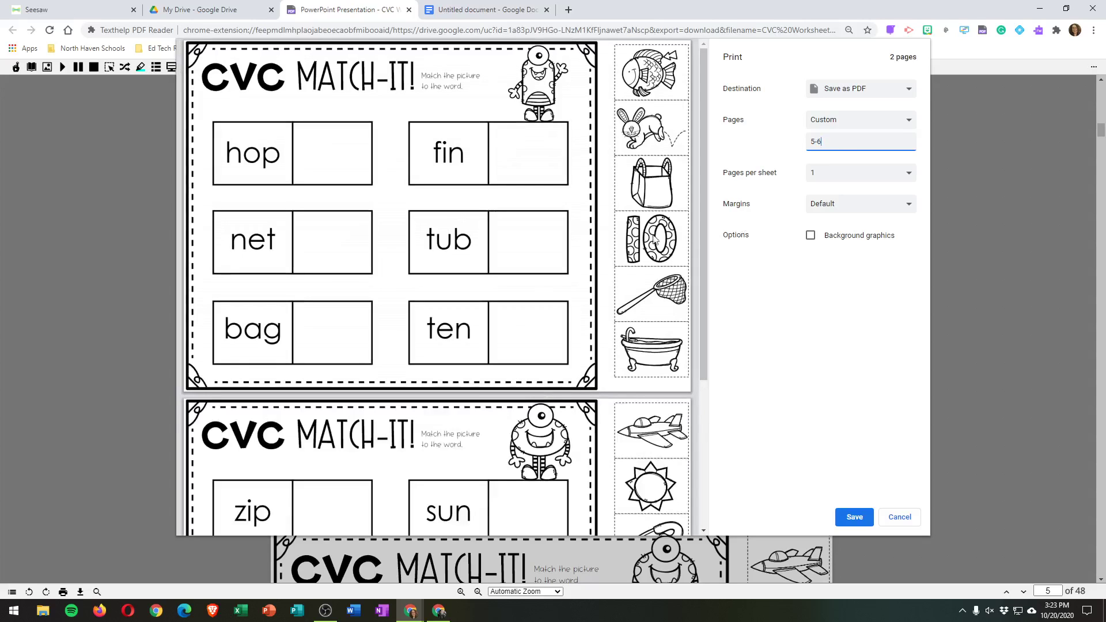
pyautogui.scroll(-4, 620, 249)
pyautogui.scroll(4, 620, 249)
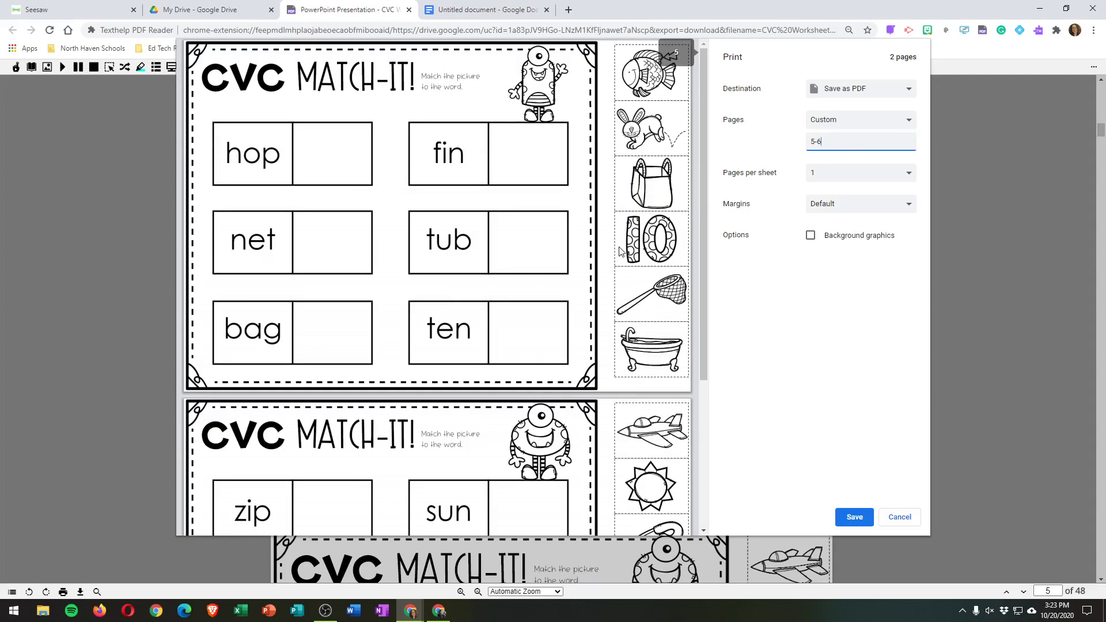
pyautogui.click(869, 524)
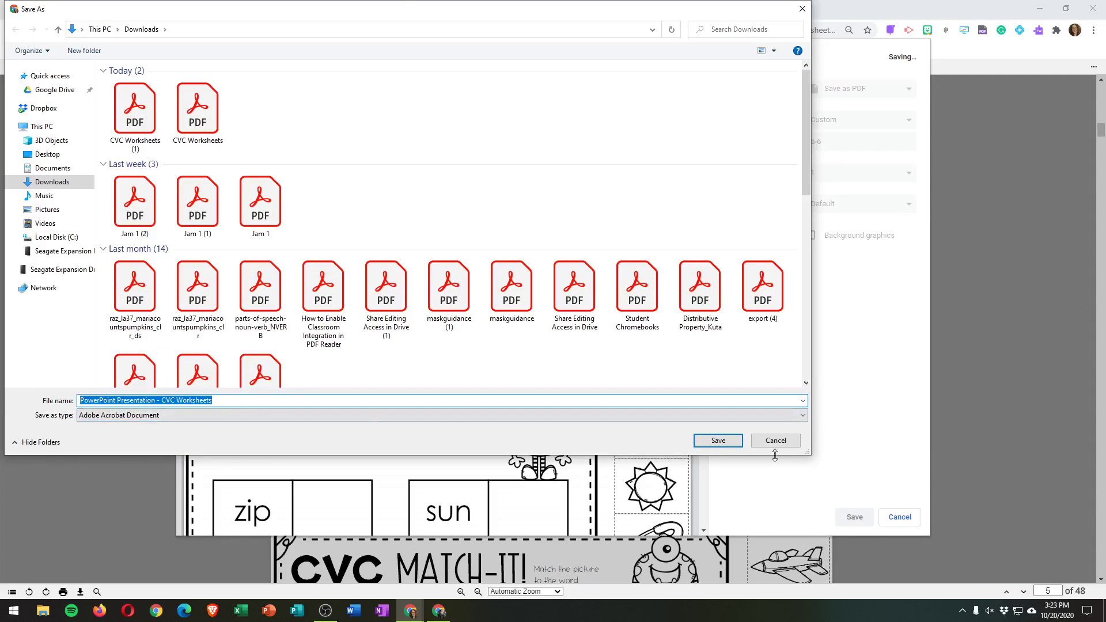
pyautogui.click(726, 442)
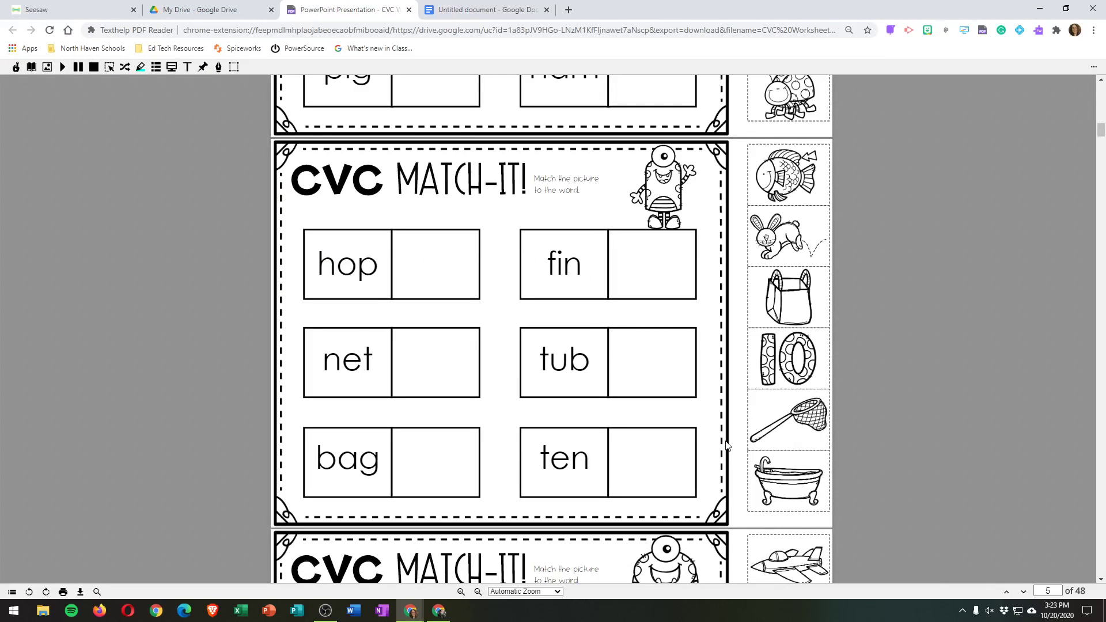
# Switch back to Seesaw and add a text label reading "bug" beside the ladybug picture on page 1
pyautogui.hotkey('ctrl', '1')
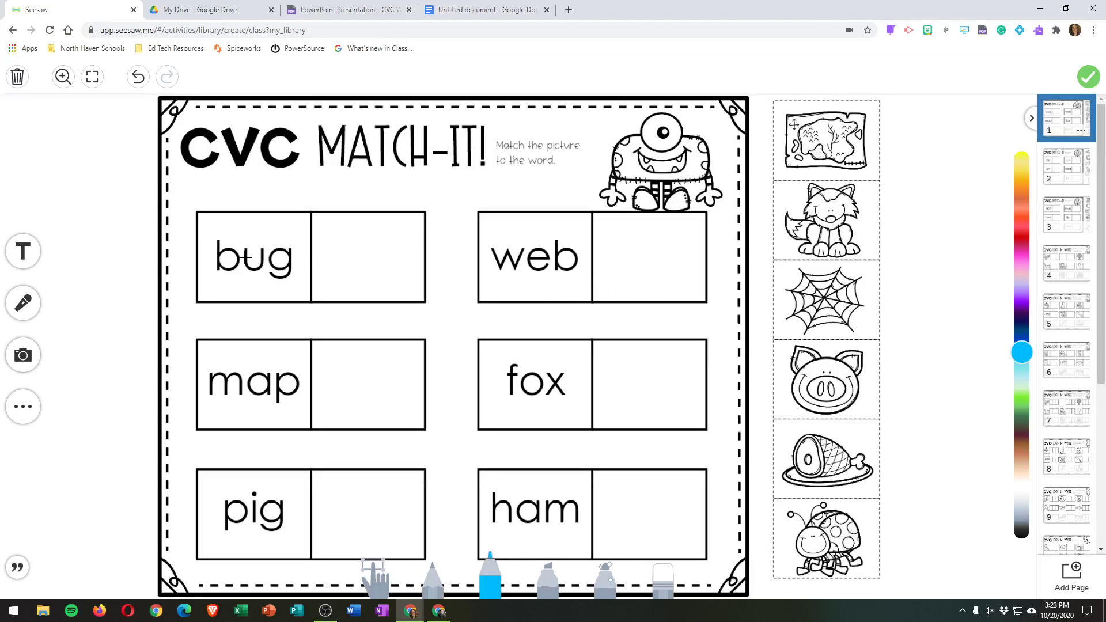
pyautogui.click(23, 251)
pyautogui.moveTo(491, 193); pyautogui.dragTo(930, 535)
pyautogui.write('bug')
pyautogui.doubleClick(938, 549)
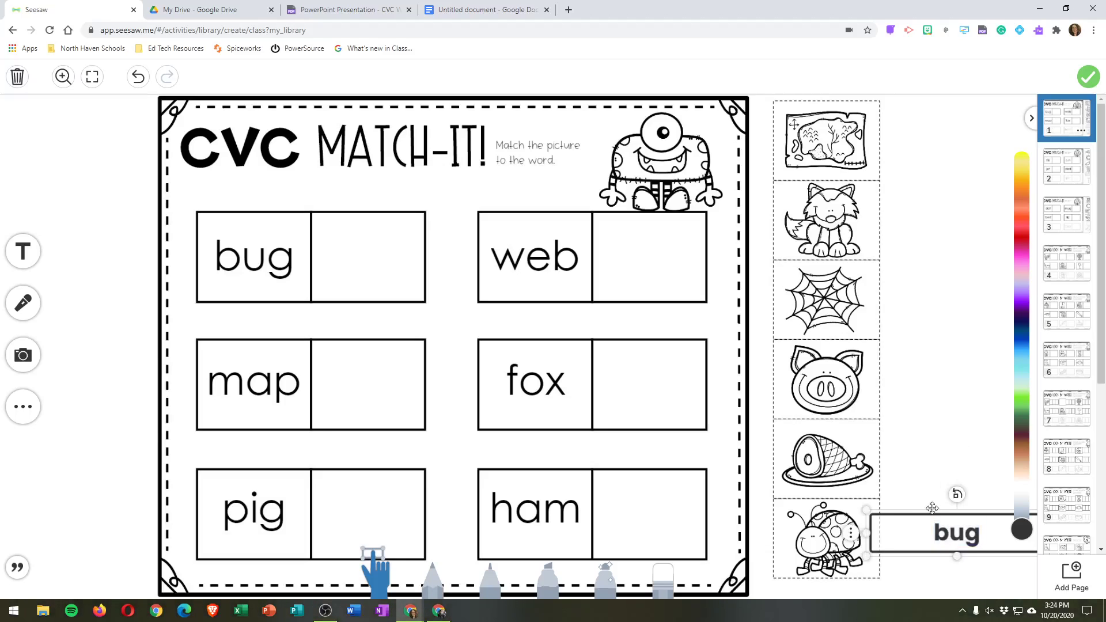
pyautogui.click(932, 507)
pyautogui.click(1021, 390)
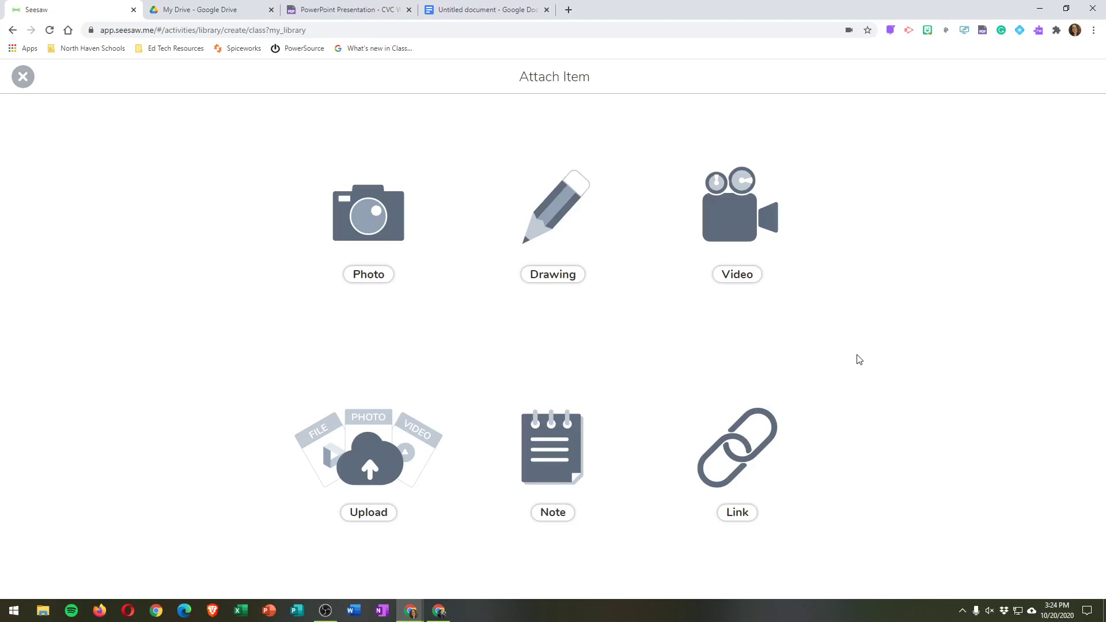
# Open the file picker to upload an image from the computer and cancel it without choosing a file
pyautogui.click(371, 456)
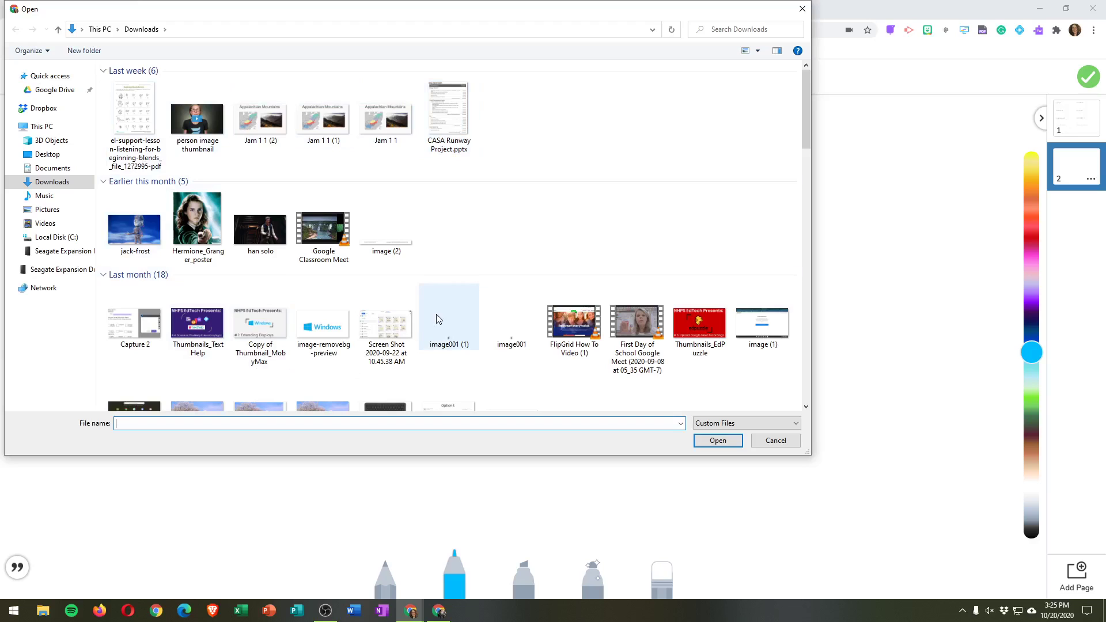
pyautogui.click(775, 440)
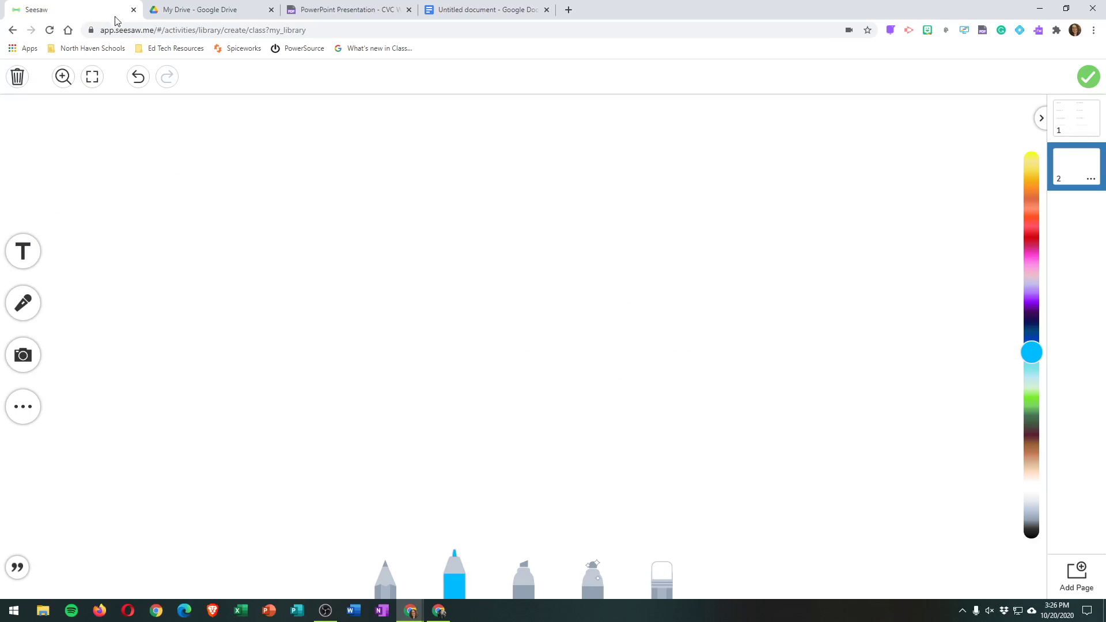
# Switch to Google Drive and reopen CVC Worksheets.pdf with Read&Write for Google Chrome at the vet/box worksheet on page 7
pyautogui.click(199, 10)
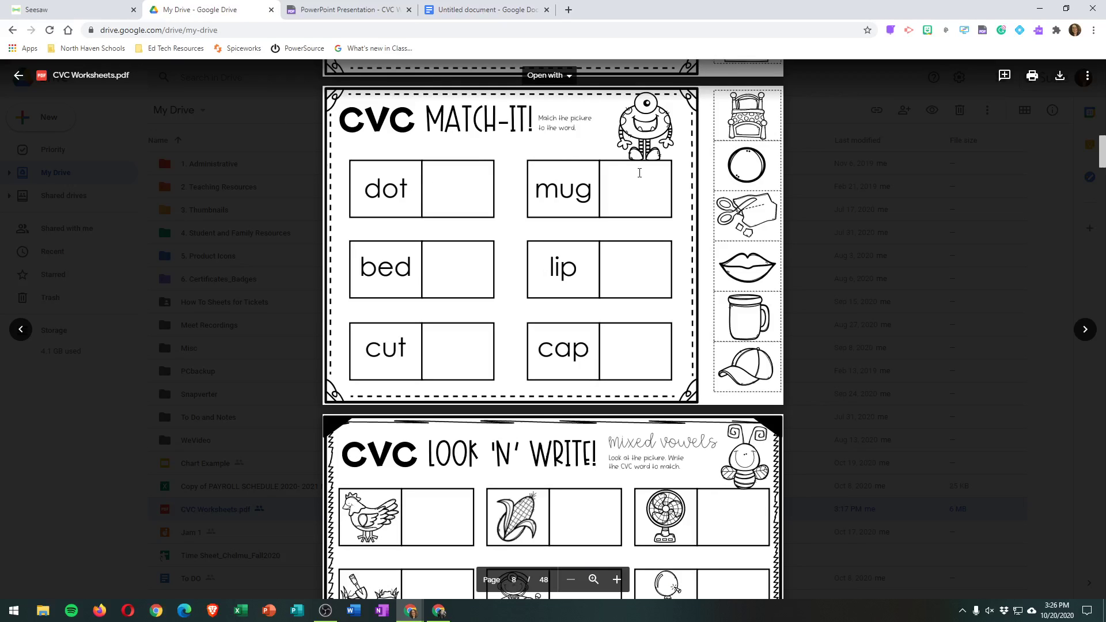
pyautogui.click(547, 75)
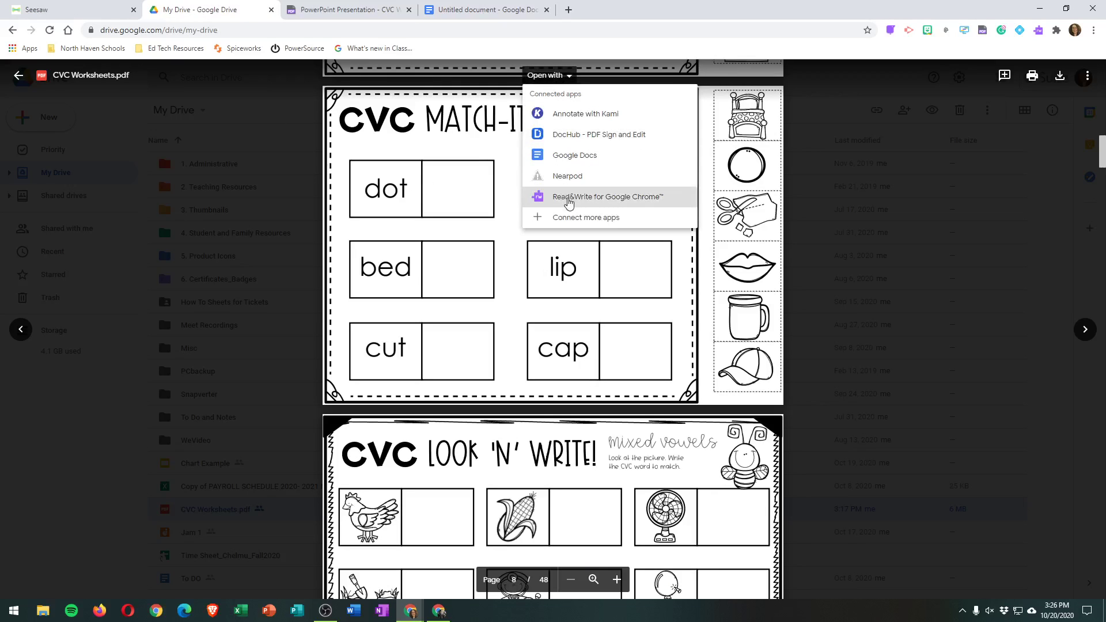
pyautogui.click(568, 198)
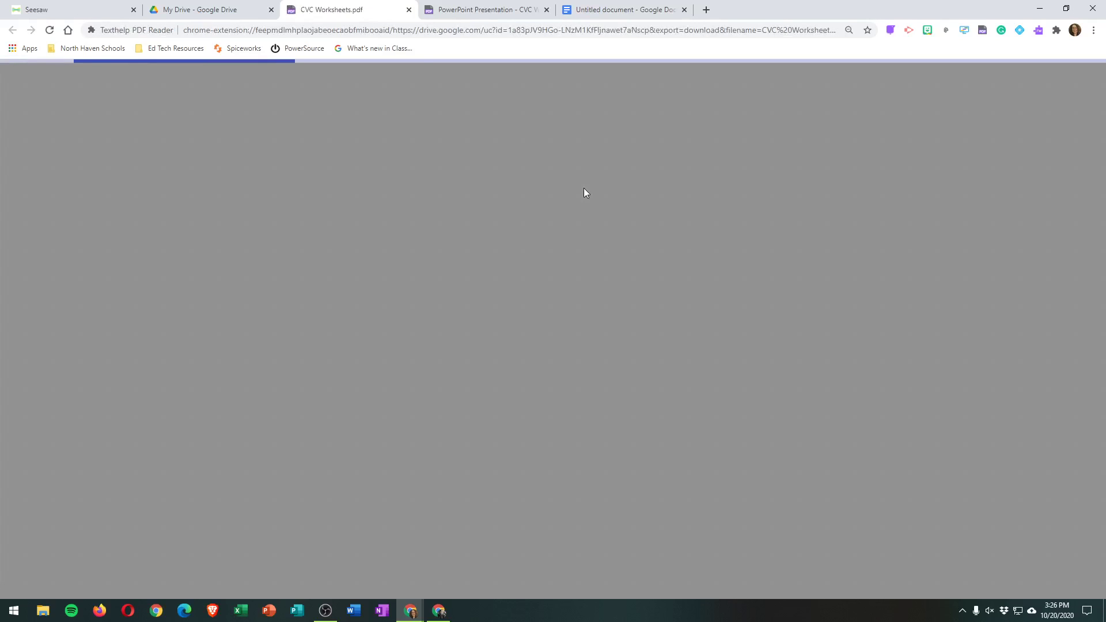
pyautogui.scroll(-2, 510, 247)
pyautogui.scroll(1, 510, 248)
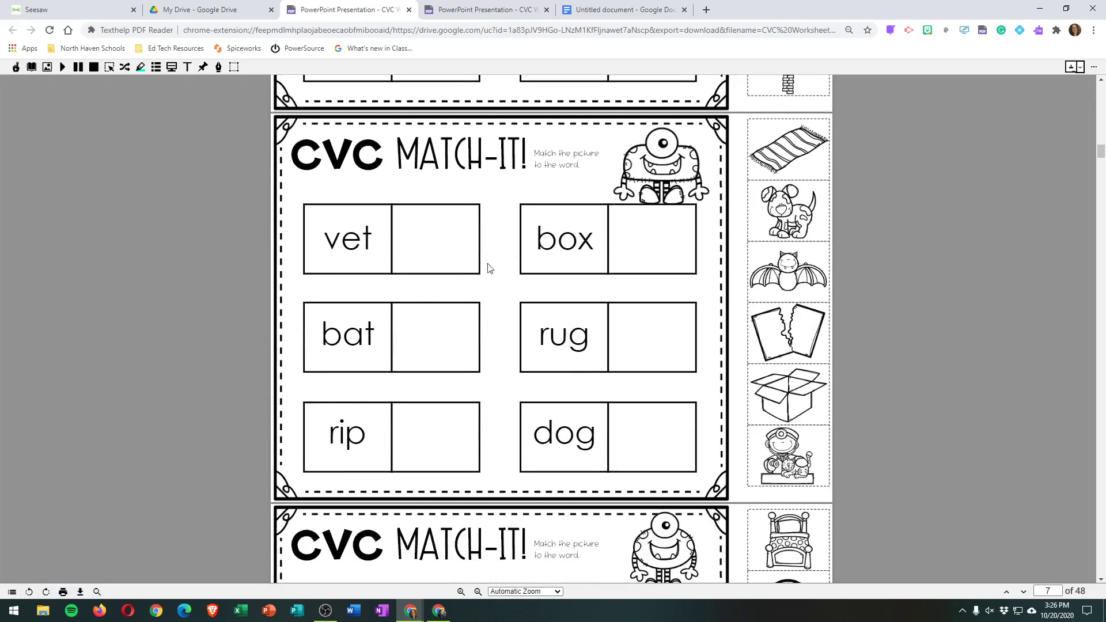
# Open Snipping Tool and capture the entire vet/box CVC Match-It worksheet on page 7, including its column of pictures
pyautogui.click(14, 612)
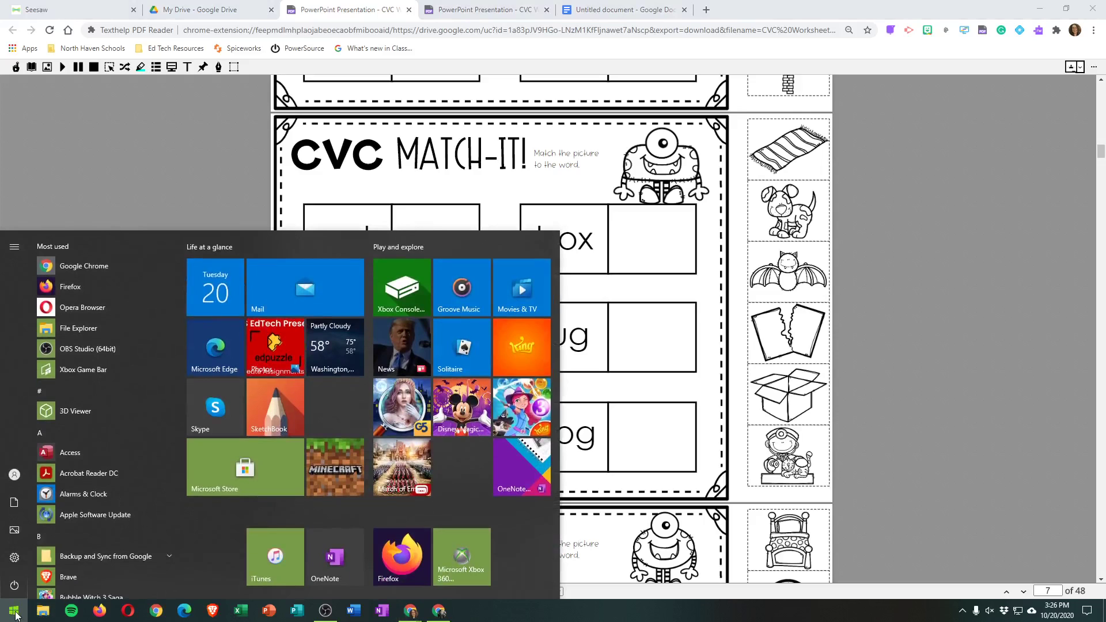
pyautogui.write('snip')
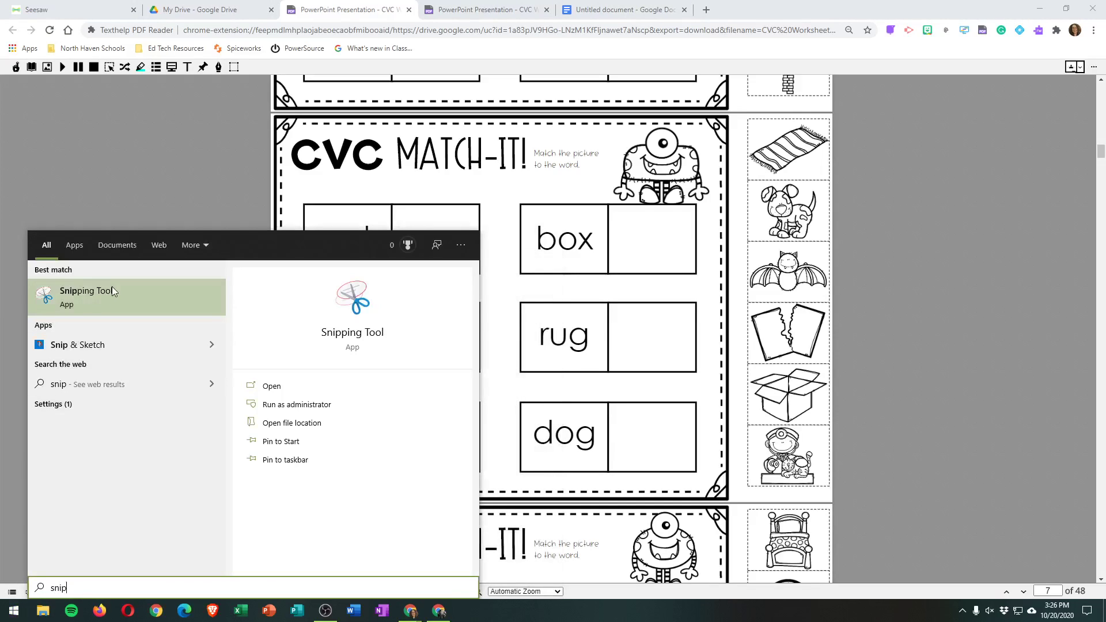
pyautogui.click(113, 299)
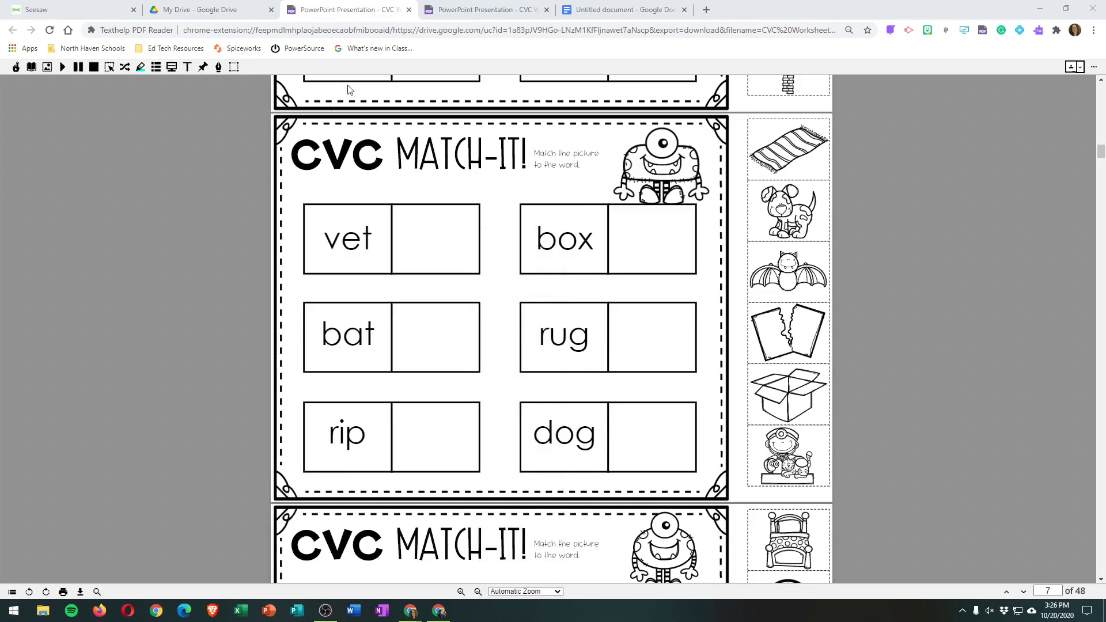
pyautogui.hotkey('ctrl', 'n')
pyautogui.moveTo(271, 113); pyautogui.dragTo(834, 503)
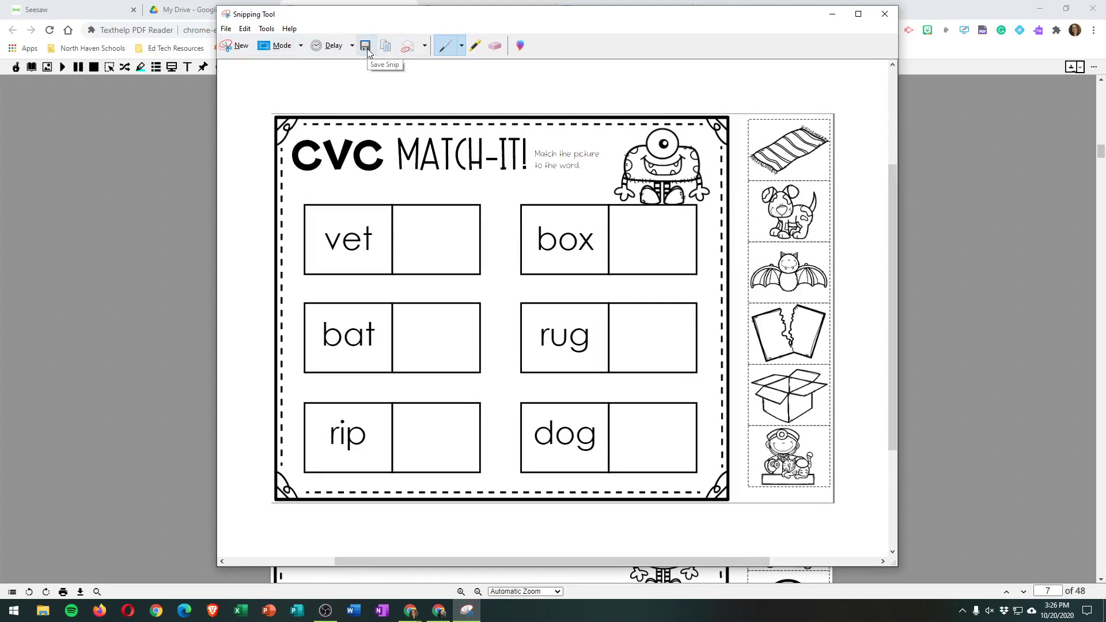
# Save the snip to Downloads as a JPEG file named "CVC worksheet 2"
pyautogui.click(366, 51)
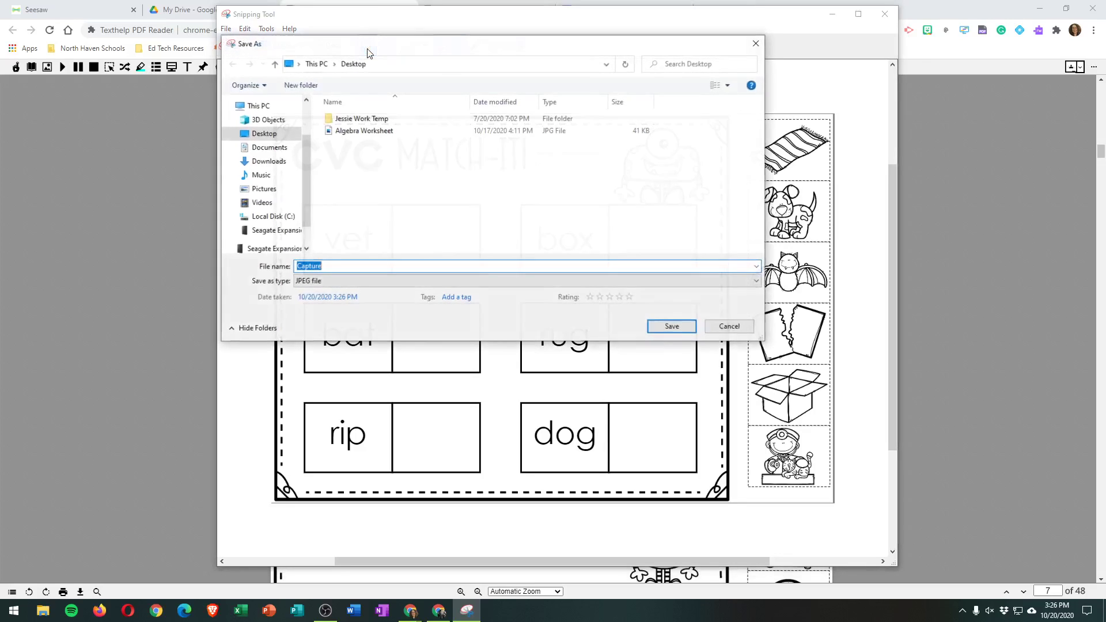
pyautogui.write('CVC worksheet 2')
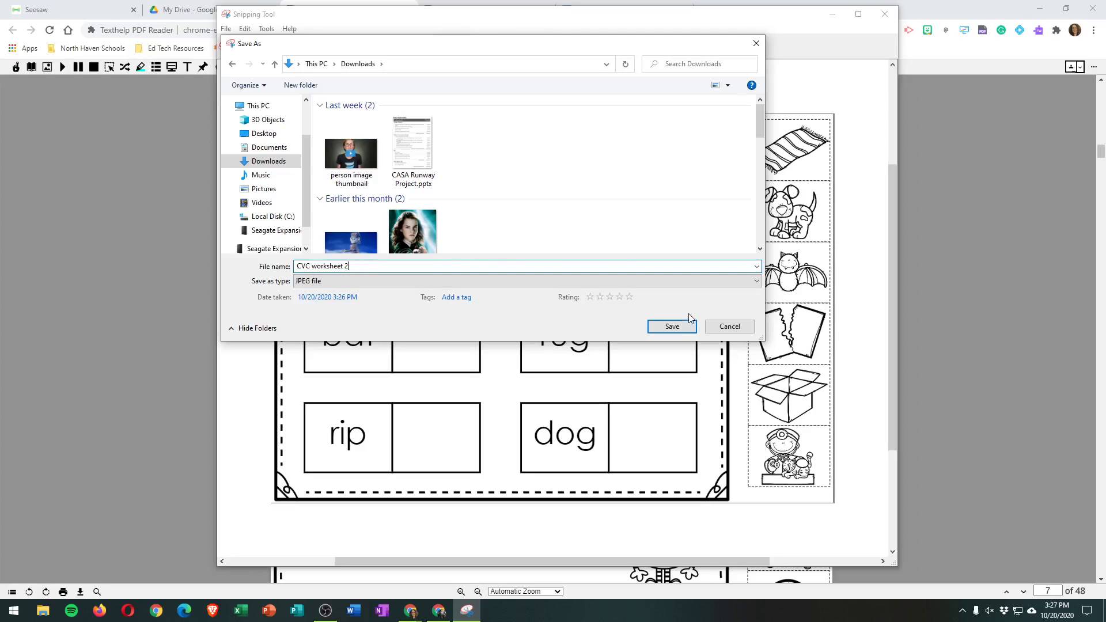
pyautogui.click(671, 326)
# Switch to Seesaw and upload the "CVC worksheet 2" image from Downloads onto page 2
pyautogui.click(69, 9)
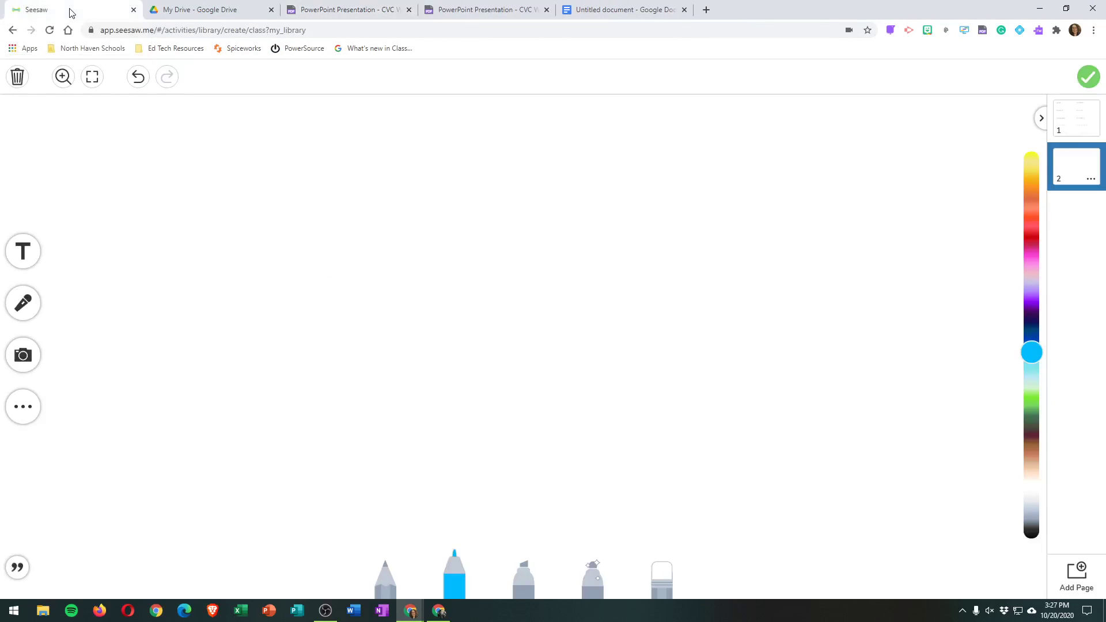
pyautogui.click(31, 367)
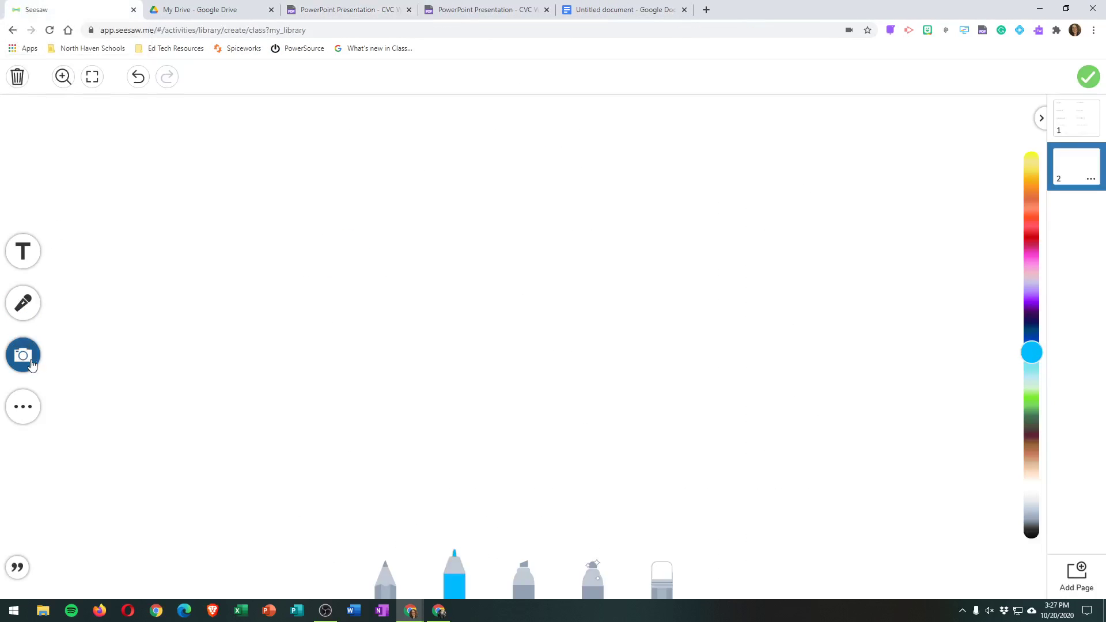
pyautogui.click(130, 354)
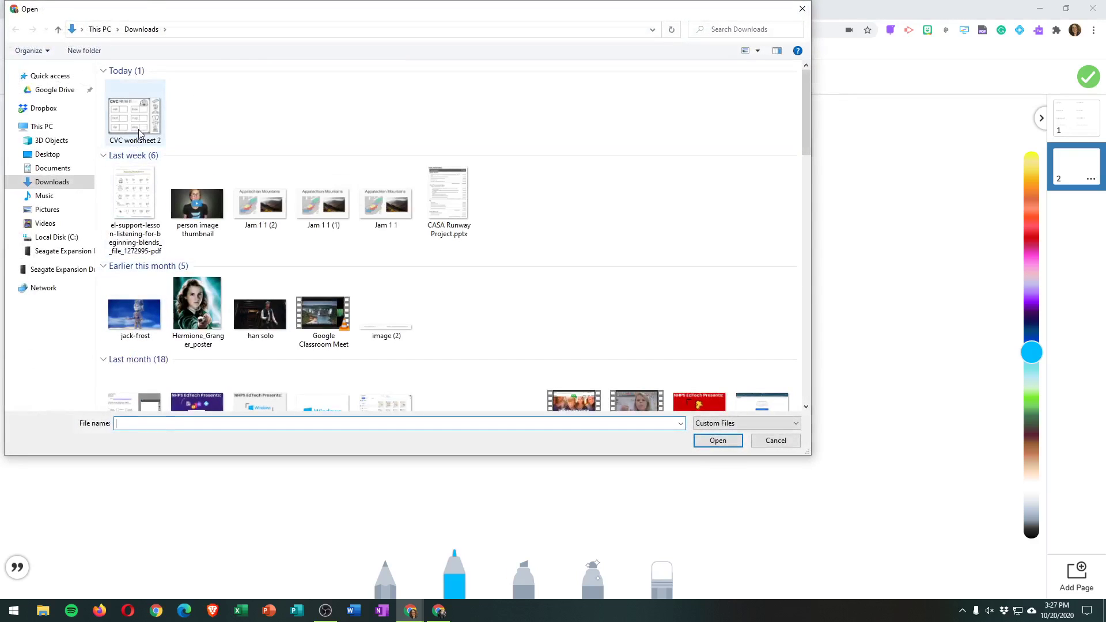
pyautogui.click(139, 133)
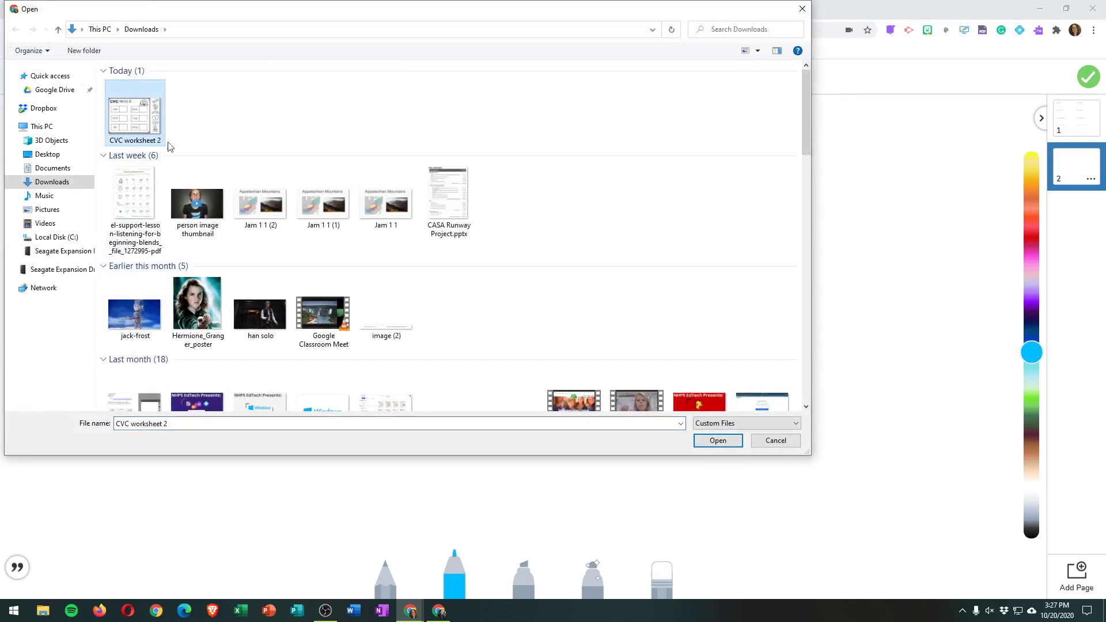
pyautogui.click(726, 446)
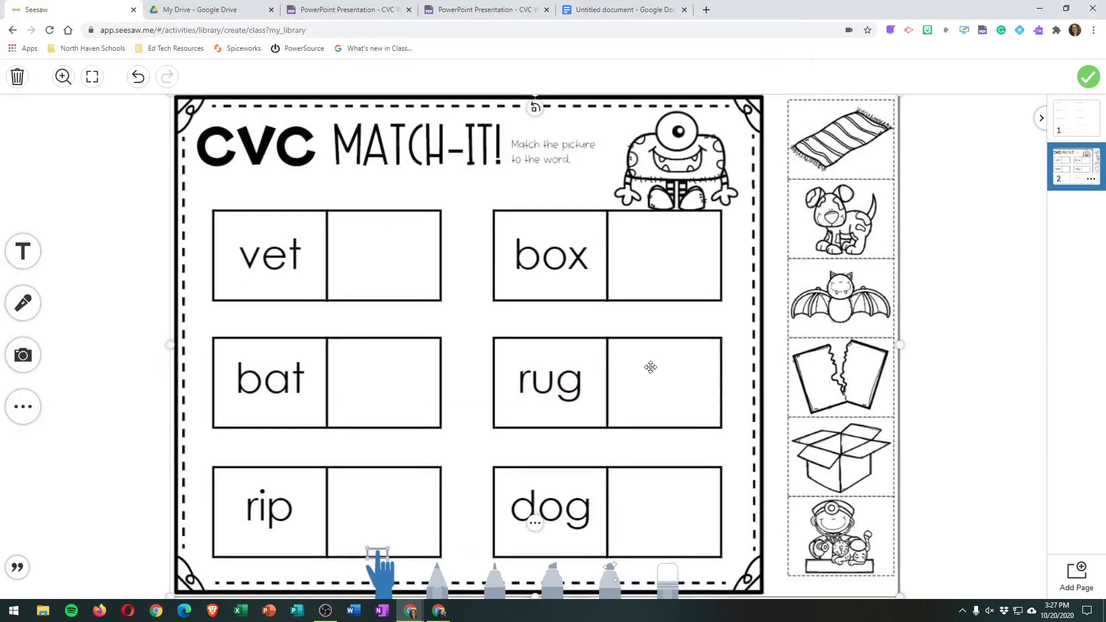
# Shrink the worksheet image on page 2 to fit above the drawing tools, and add a blank page 3
pyautogui.moveTo(874, 135); pyautogui.dragTo(757, 168)
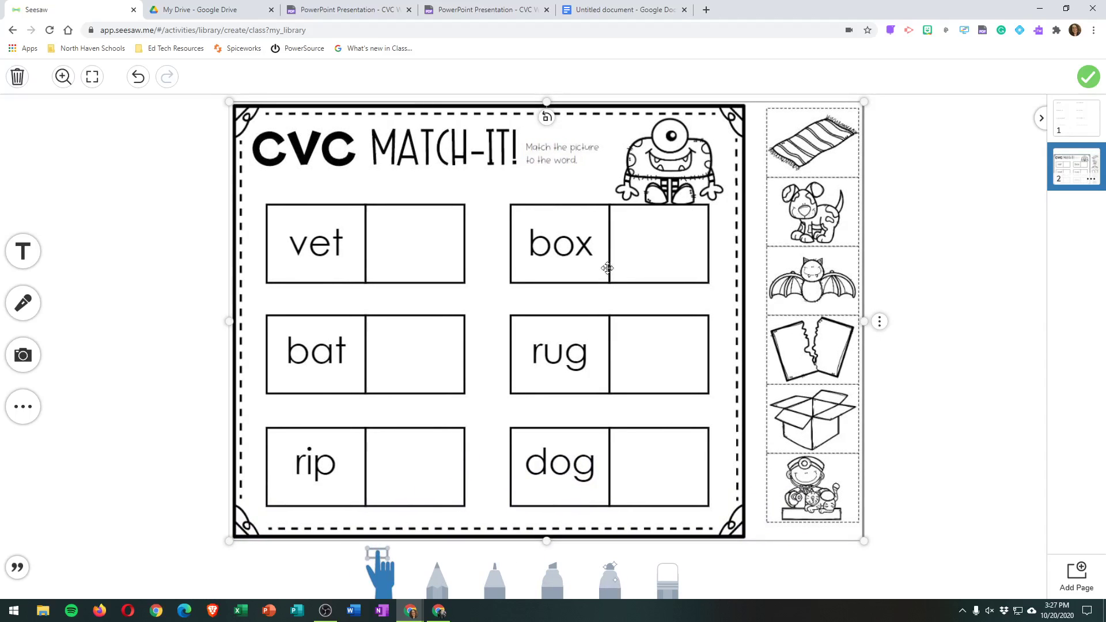
pyautogui.click(880, 323)
pyautogui.click(849, 269)
pyautogui.click(672, 292)
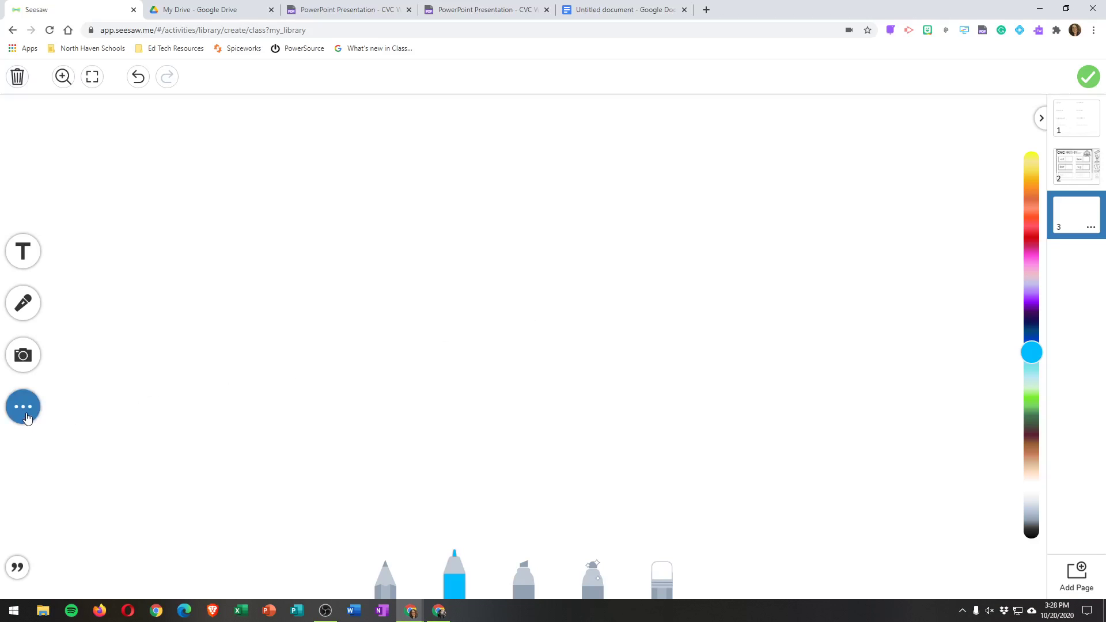
# Switch to Google Drive and set link sharing of "PowerPoint Presentation - CVC Worksheets.pdf" to Anyone with the link
pyautogui.click(205, 11)
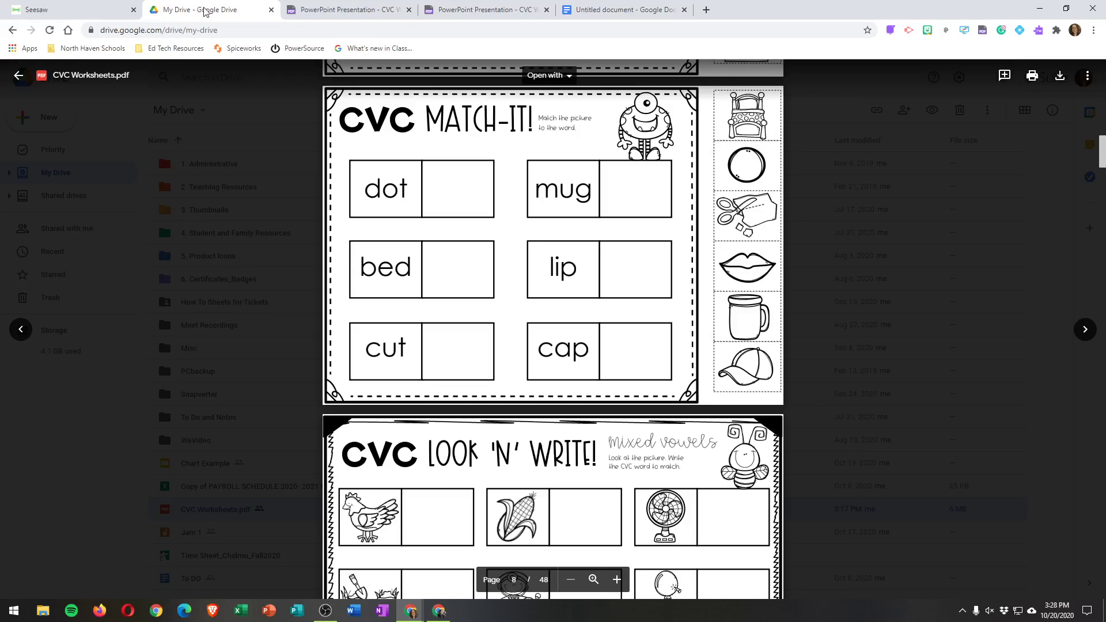
pyautogui.click(24, 84)
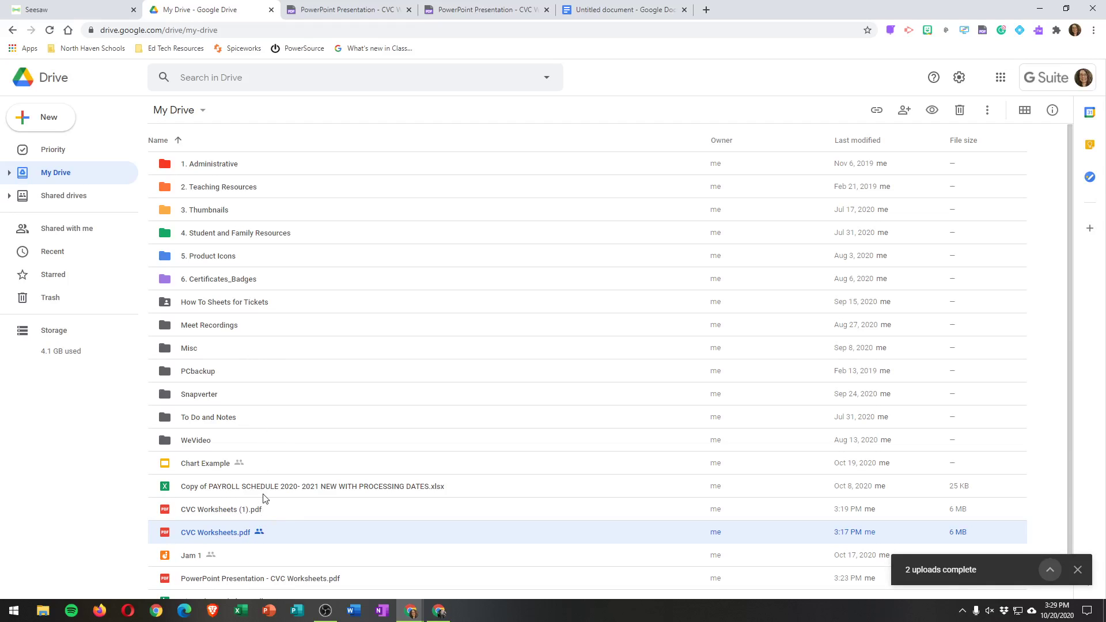
pyautogui.rightClick(267, 583)
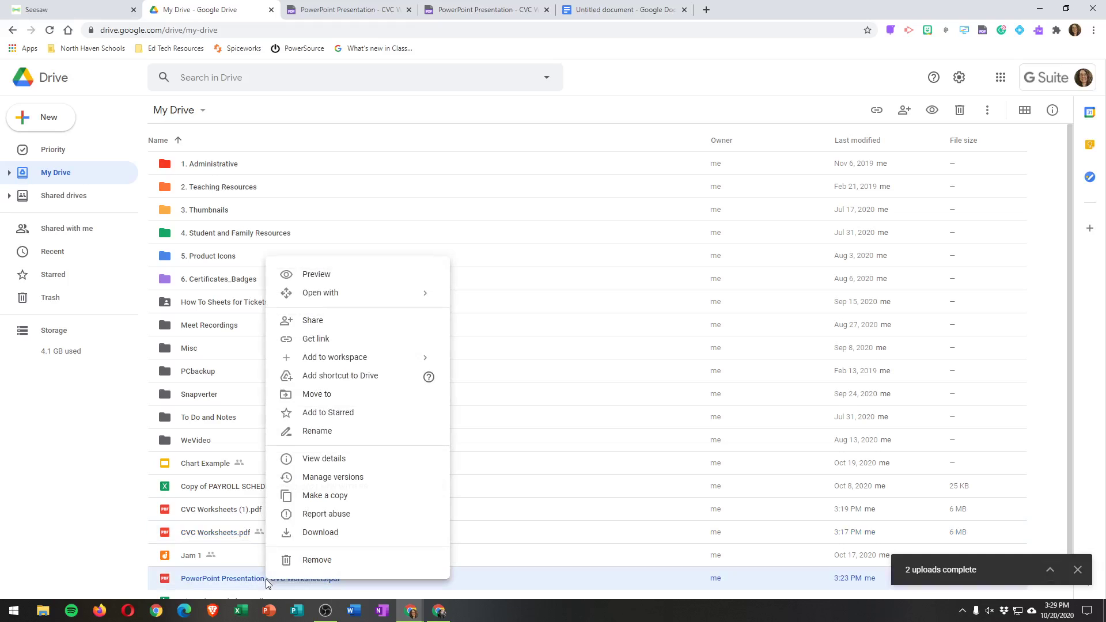
pyautogui.click(382, 331)
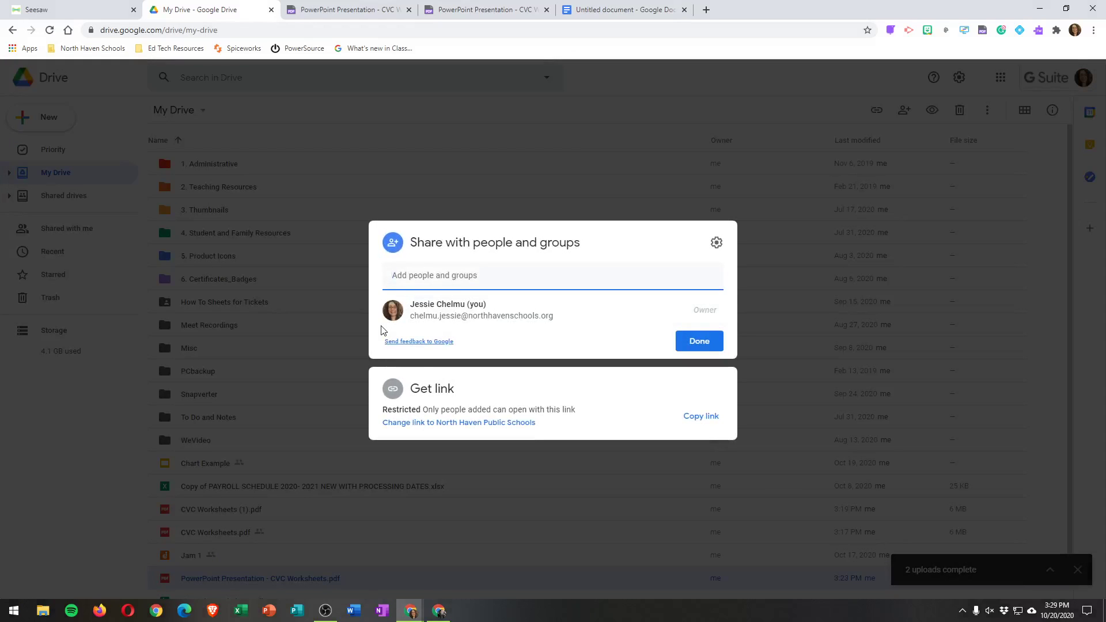
pyautogui.click(459, 423)
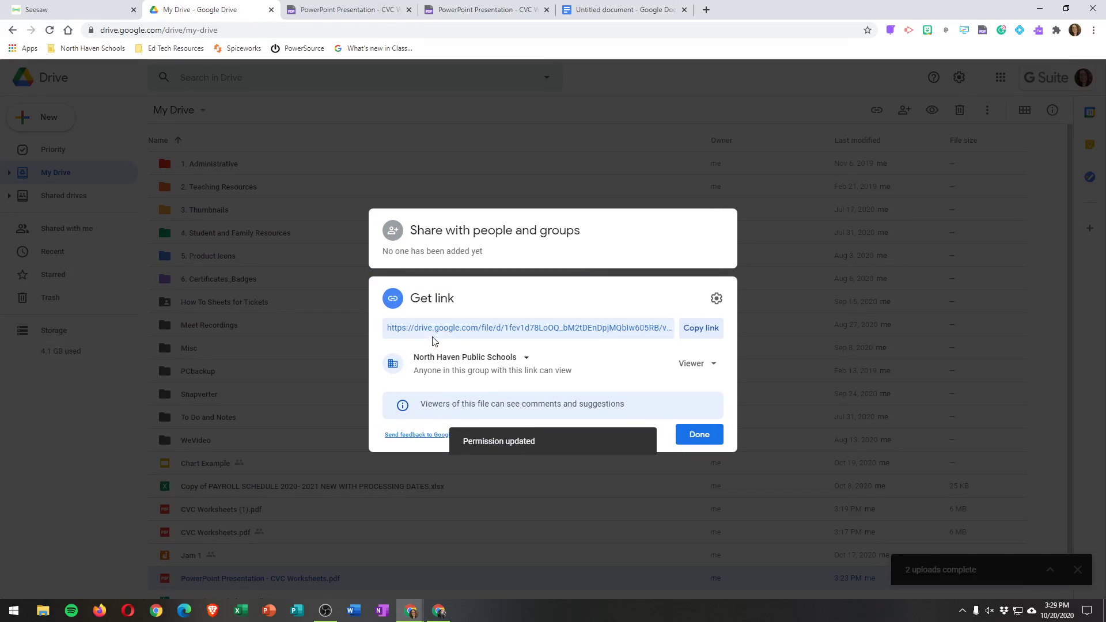
pyautogui.click(514, 358)
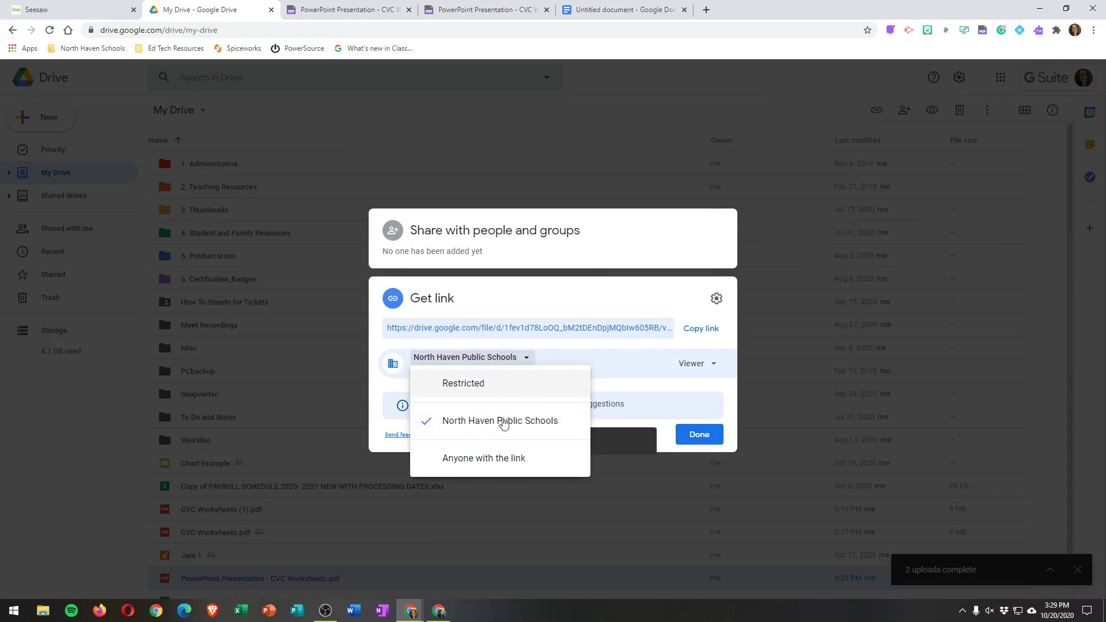
pyautogui.click(510, 459)
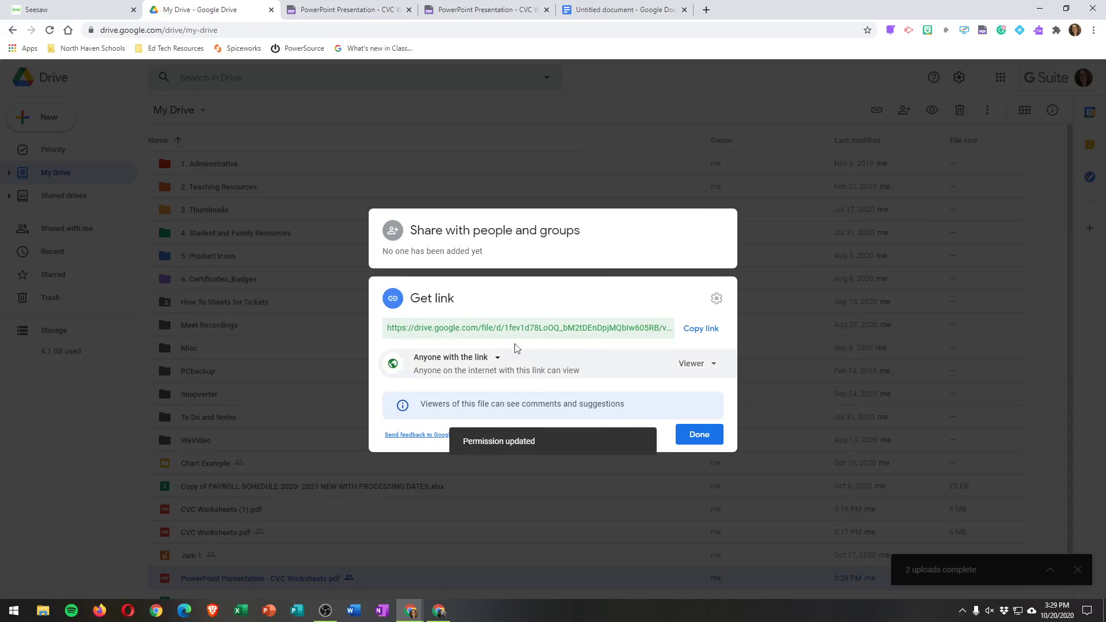
# Copy the PDF's sharing link and paste it into the untitled Google Doc below the export=download URL
pyautogui.click(427, 327)
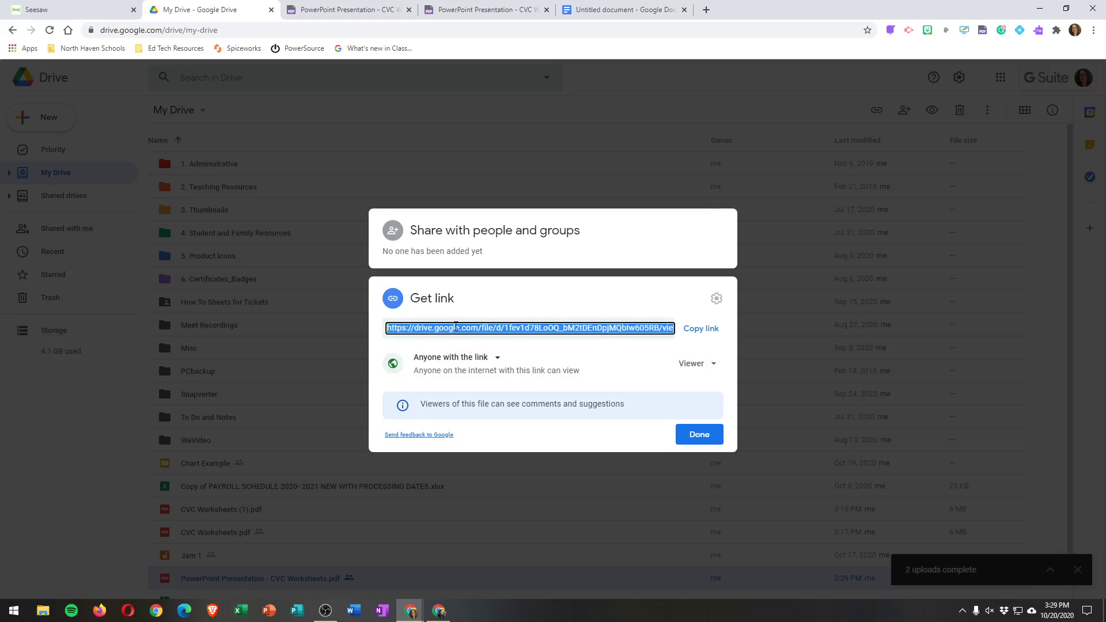
pyautogui.click(701, 335)
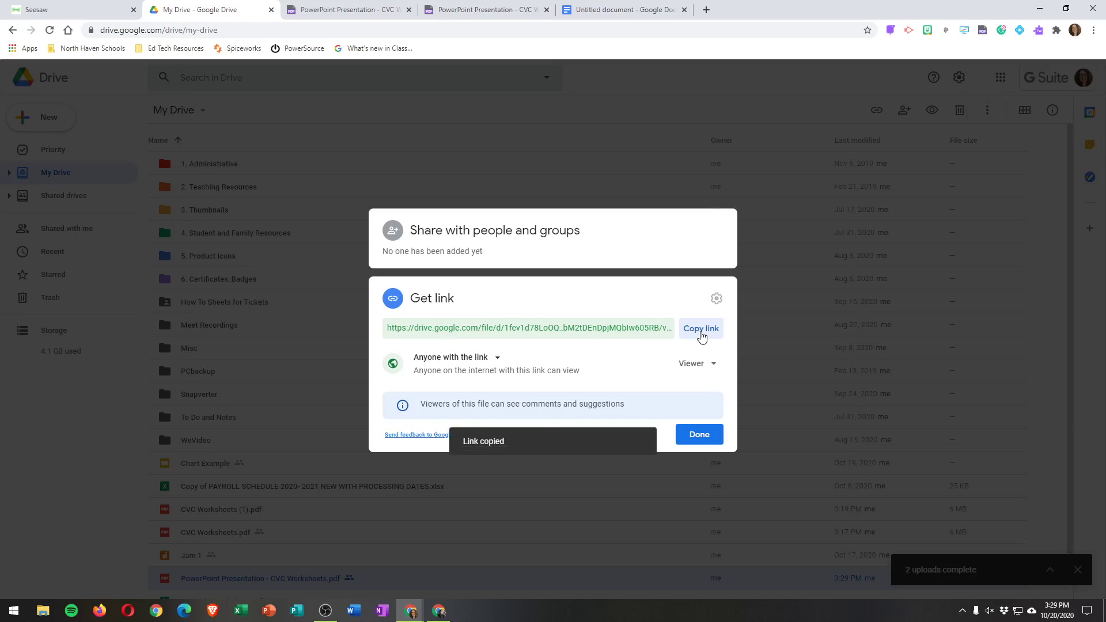
pyautogui.click(622, 10)
pyautogui.hotkey('ctrl', 'v')
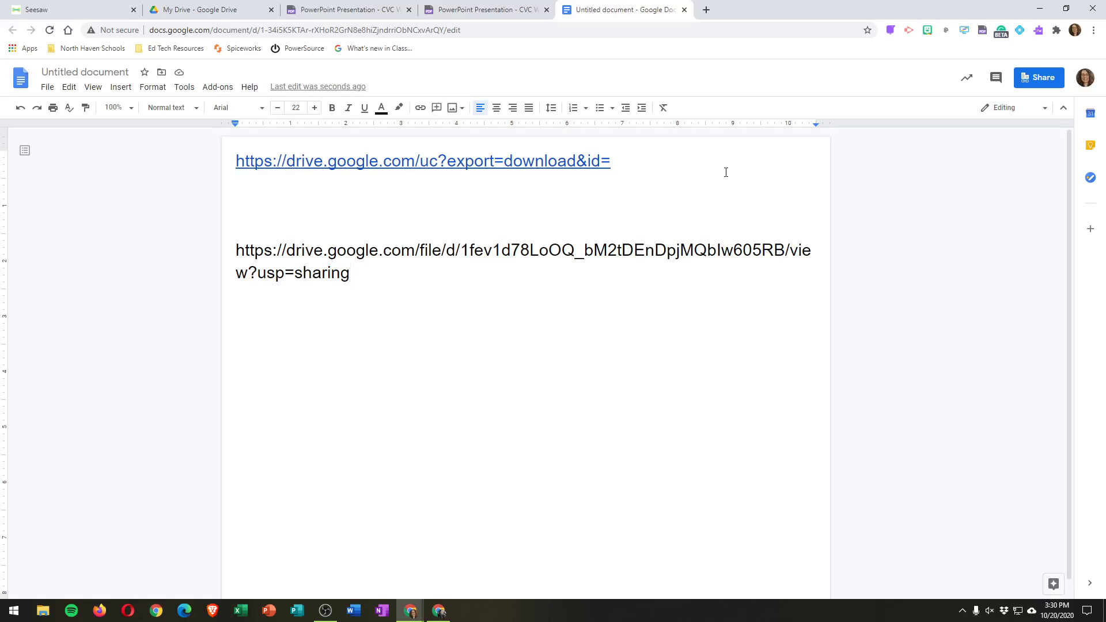
pyautogui.moveTo(240, 159); pyautogui.dragTo(629, 159)
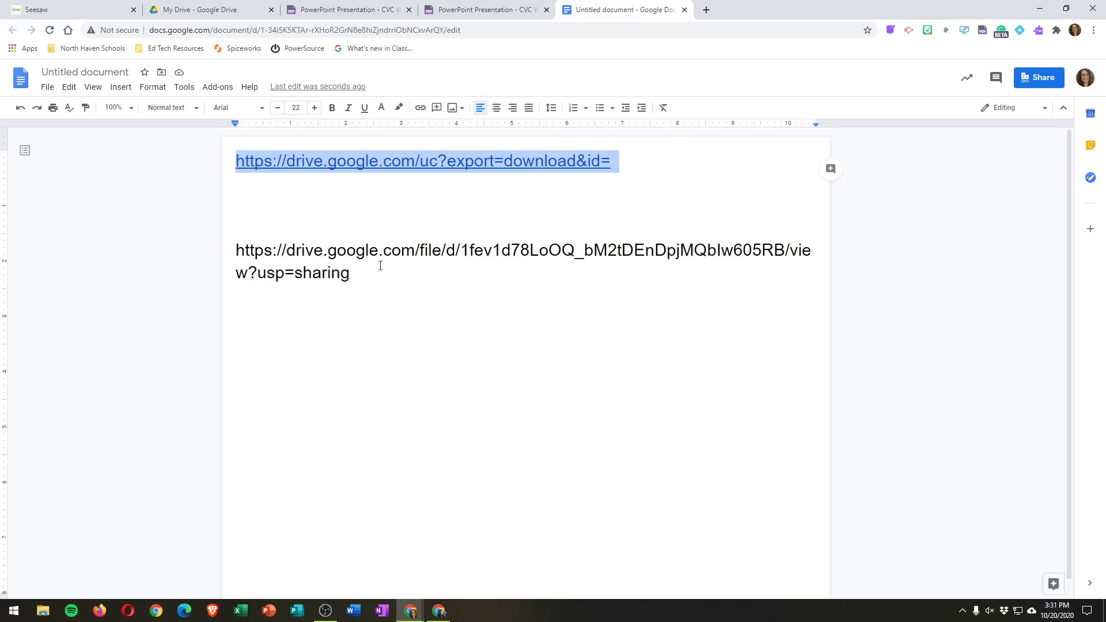
pyautogui.moveTo(461, 250); pyautogui.dragTo(784, 254)
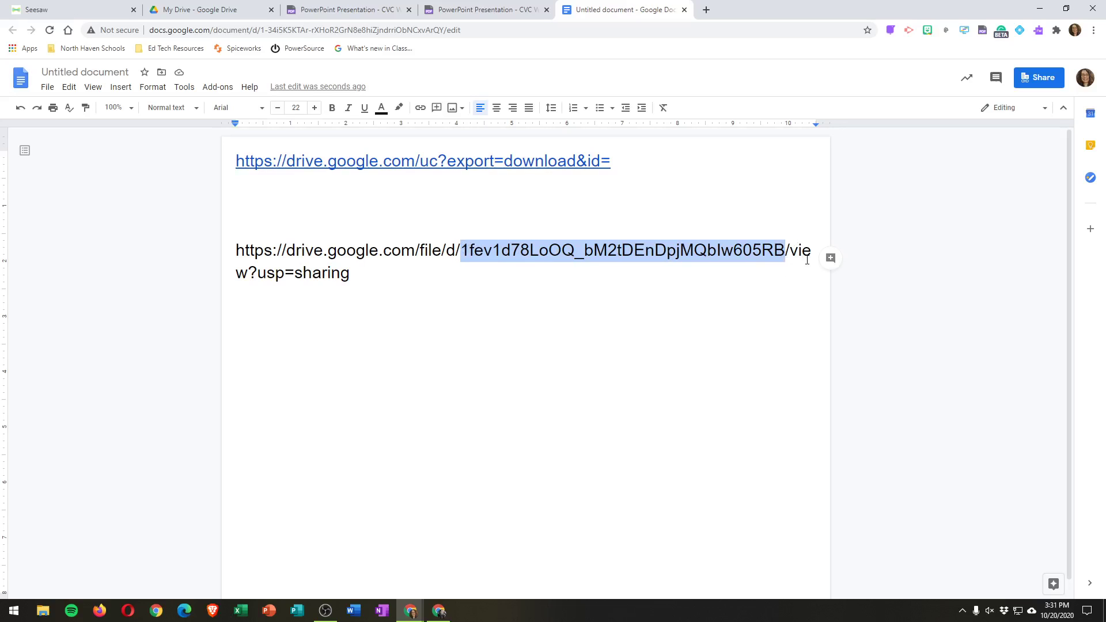
pyautogui.click(611, 162)
pyautogui.hotkey('ctrl', 'v')
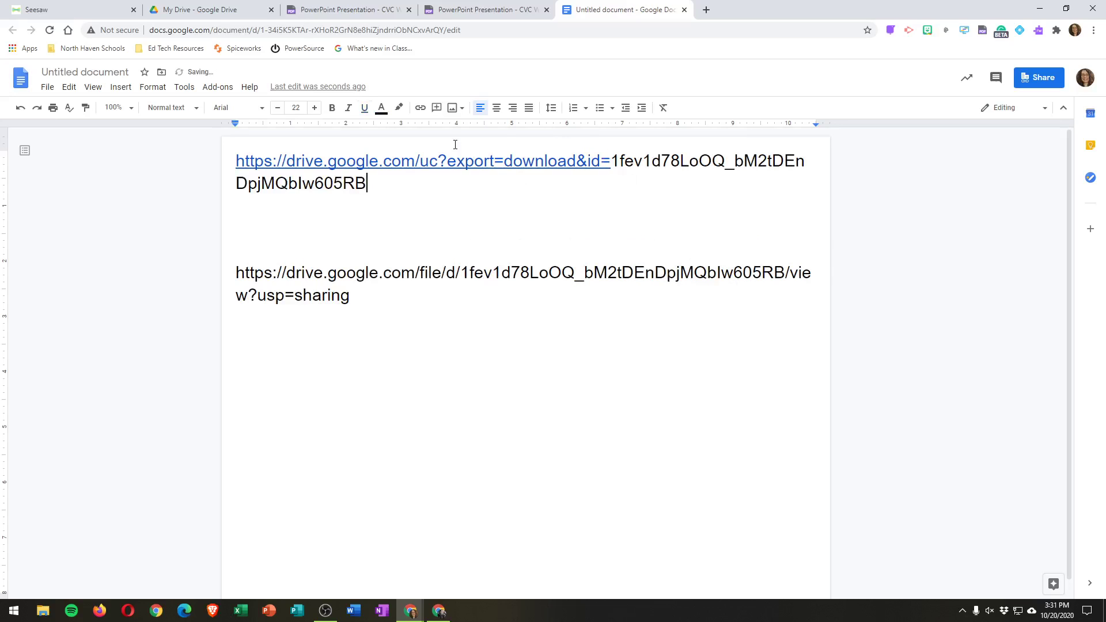
pyautogui.moveTo(371, 184); pyautogui.dragTo(232, 157)
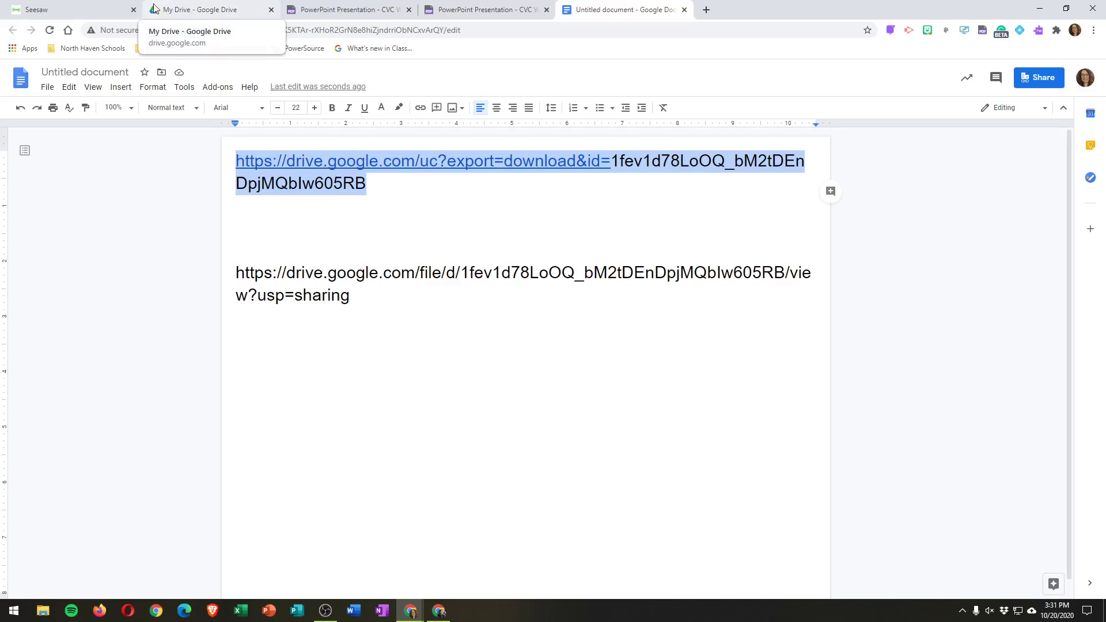
# Switch to Seesaw and insert an orange square shape on page 3
pyautogui.click(74, 10)
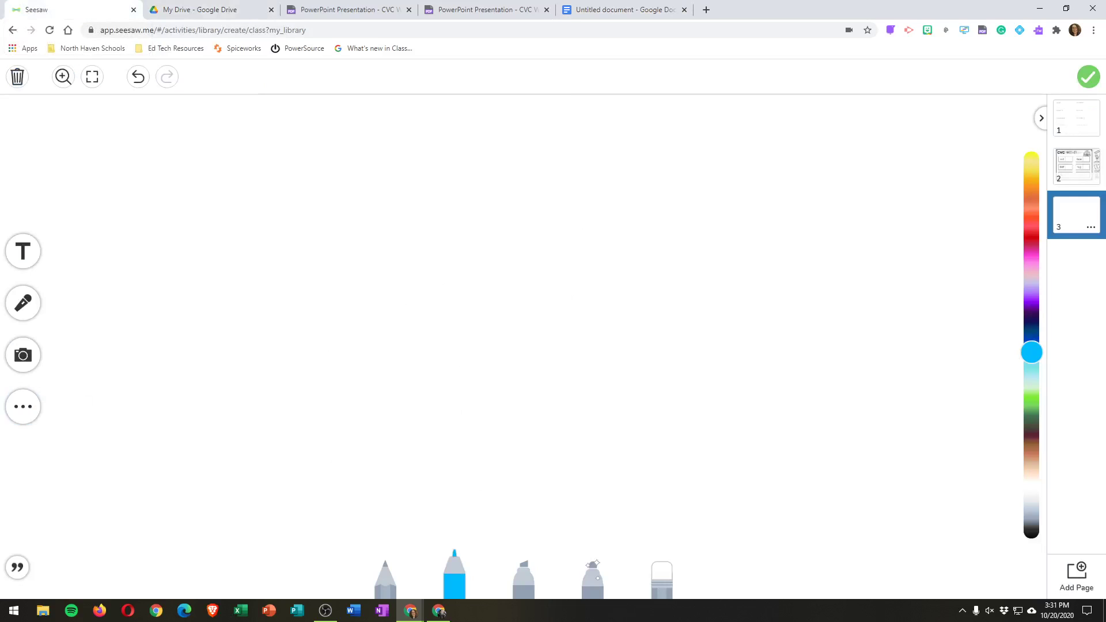
pyautogui.click(32, 414)
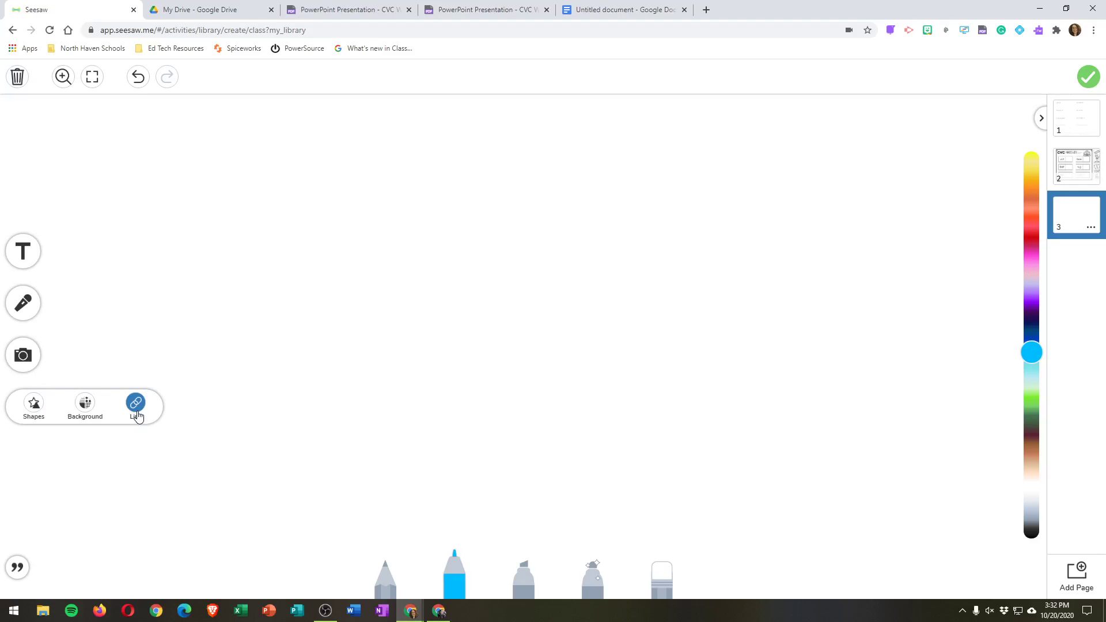
pyautogui.click(33, 404)
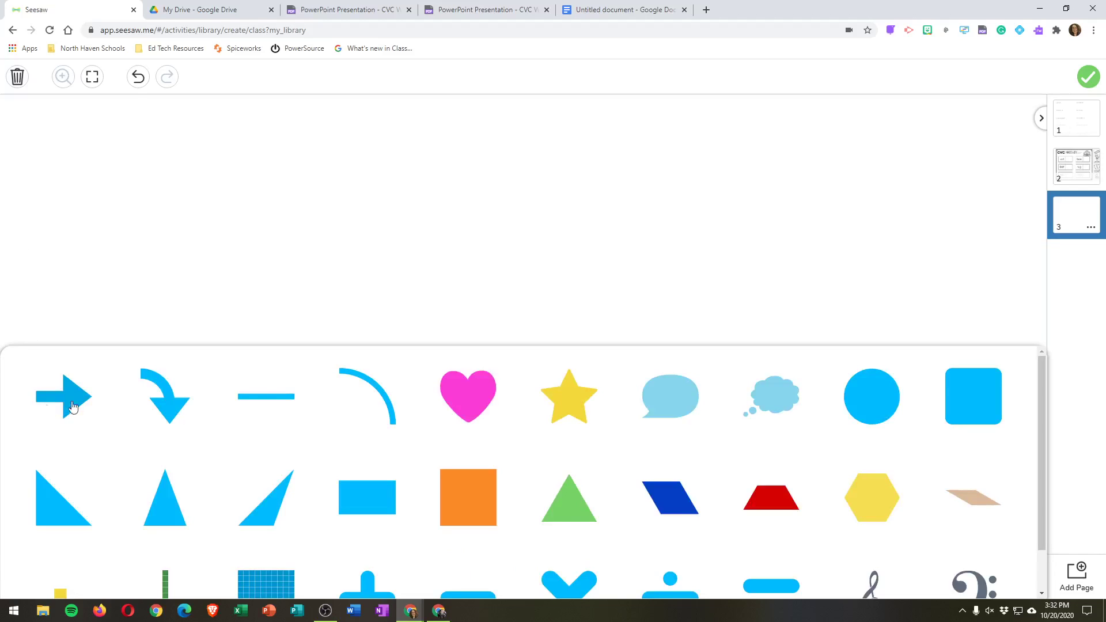
pyautogui.click(467, 497)
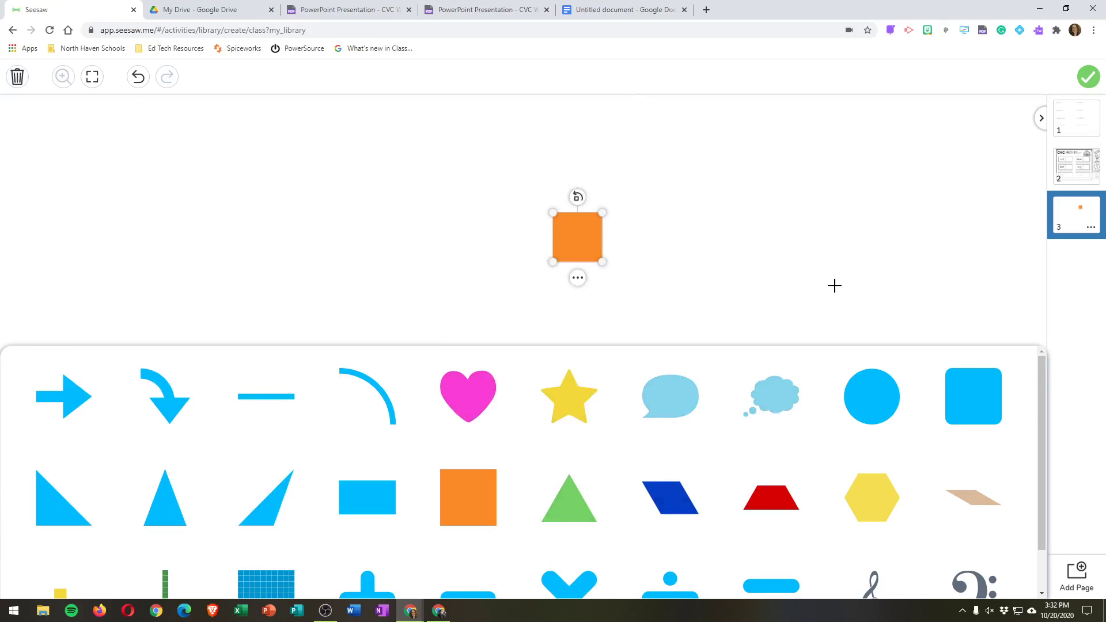
# Link the orange square to the copied Google Drive download URL, then enlarge it and place it near the upper middle of page 3
pyautogui.click(577, 278)
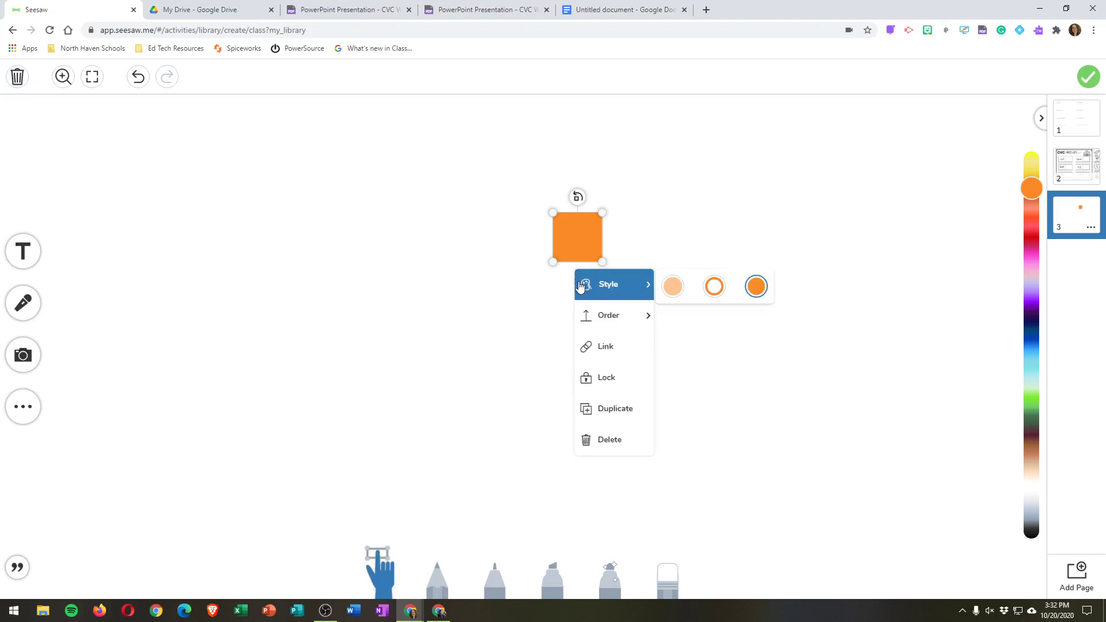
pyautogui.click(610, 355)
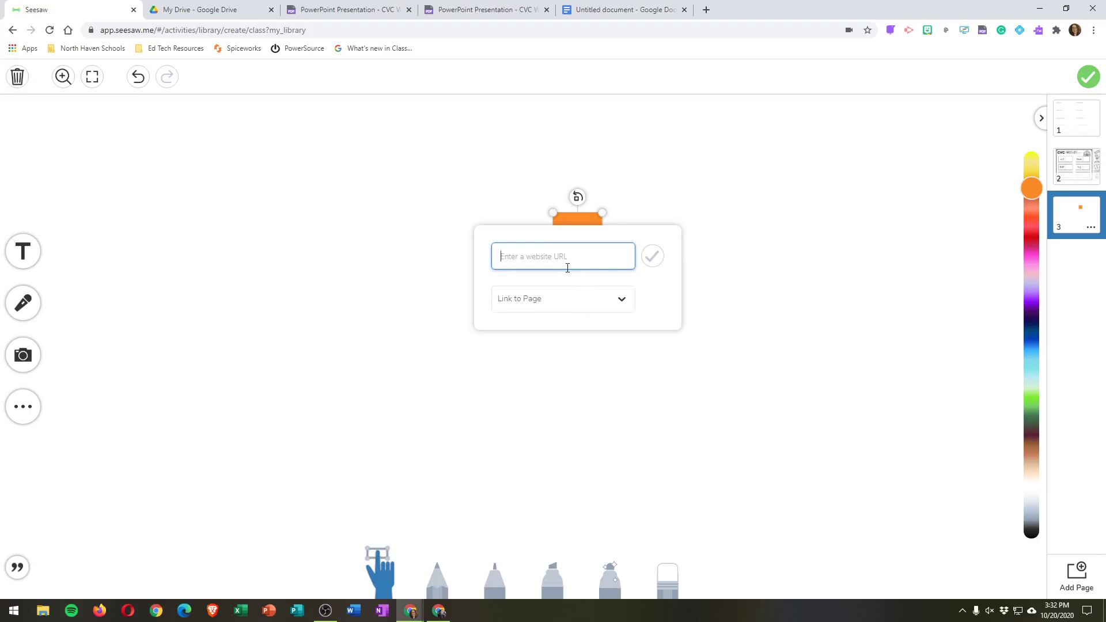
pyautogui.hotkey('ctrl', 'v')
pyautogui.click(653, 280)
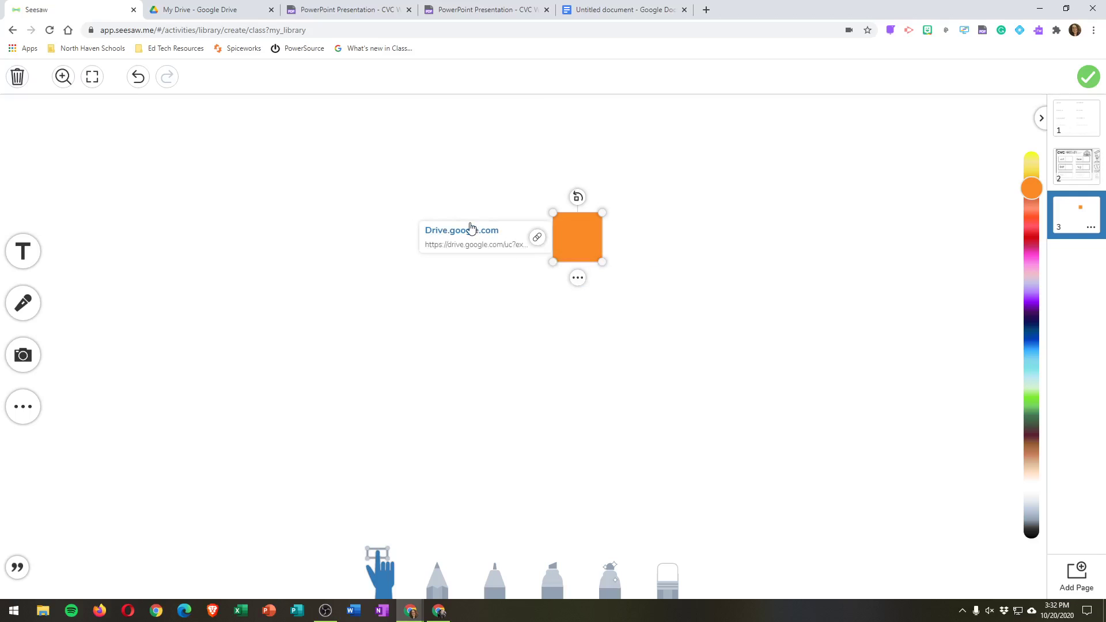
pyautogui.moveTo(553, 262); pyautogui.dragTo(343, 472)
pyautogui.moveTo(455, 336); pyautogui.dragTo(491, 252)
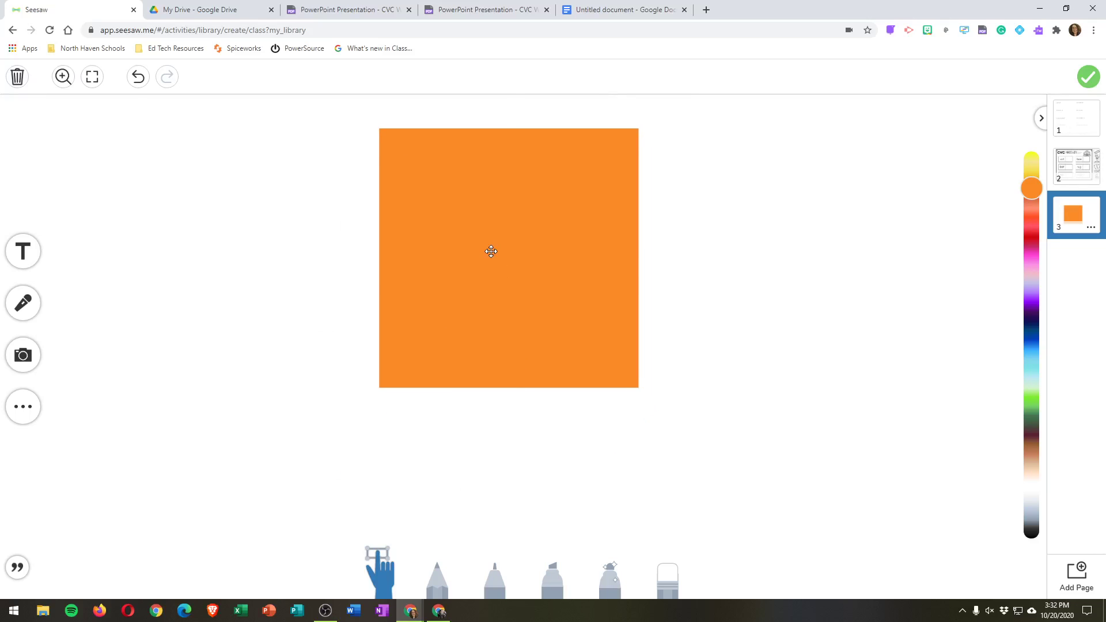
# Add a text label reading "Click the link to the left." over the orange square on page 3
pyautogui.click(23, 251)
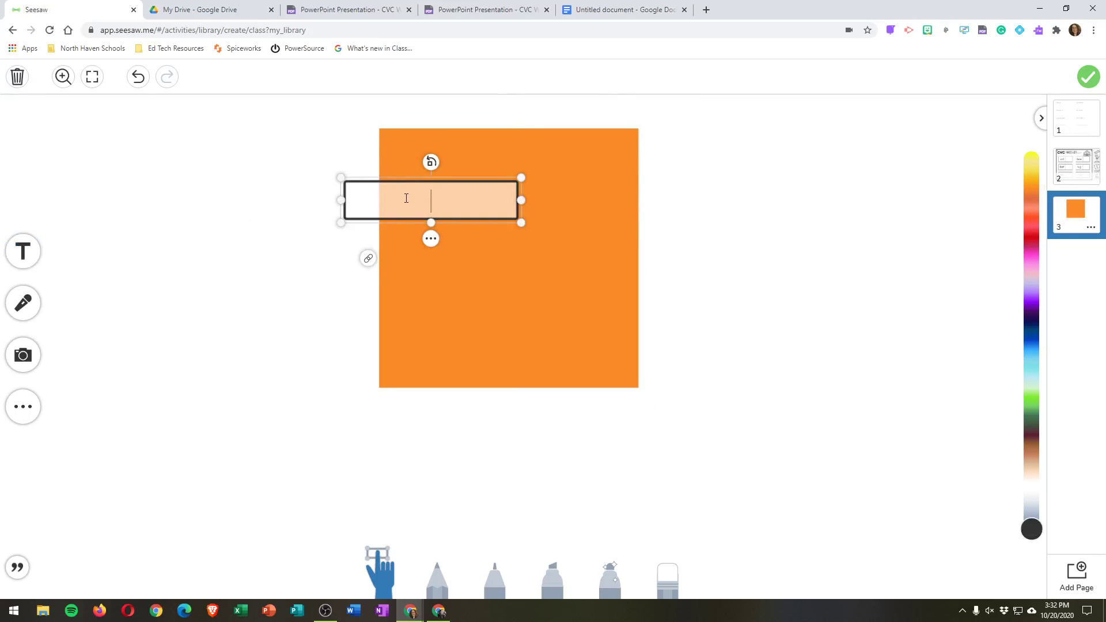
pyautogui.hotkey('ctrl', 'v')
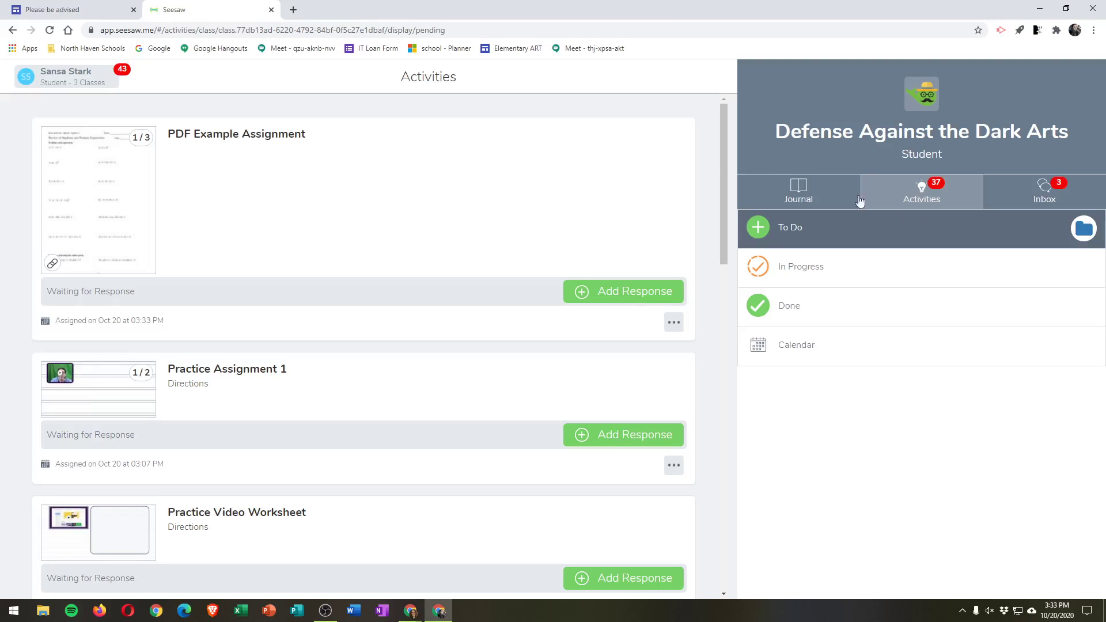
# Start a student response to PDF Example Assignment and add the text label "5/5 =1" beneath problem 1 on page 1
pyautogui.click(637, 294)
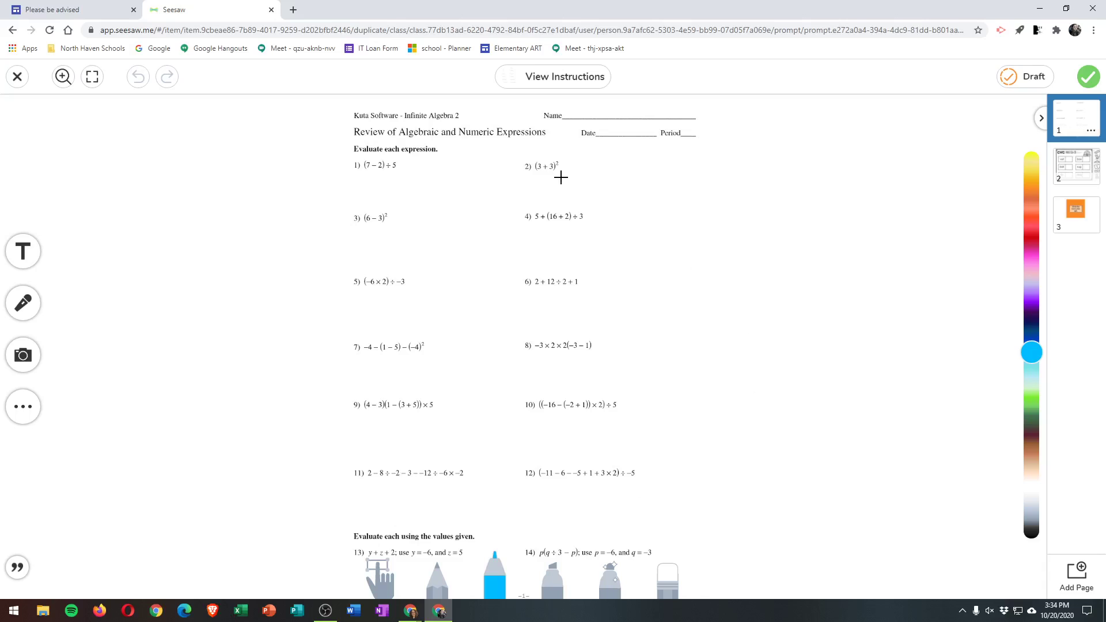
pyautogui.click(23, 251)
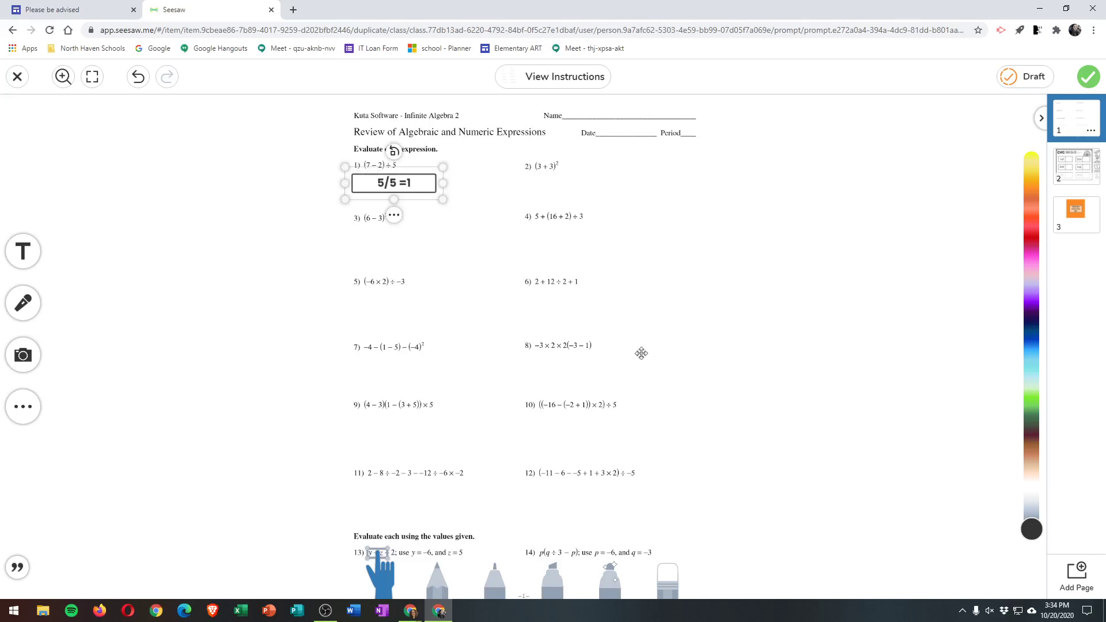
pyautogui.click(960, 216)
# On page 2, handwrite "vet" in blue beside the vet picture with the pen
pyautogui.click(1074, 165)
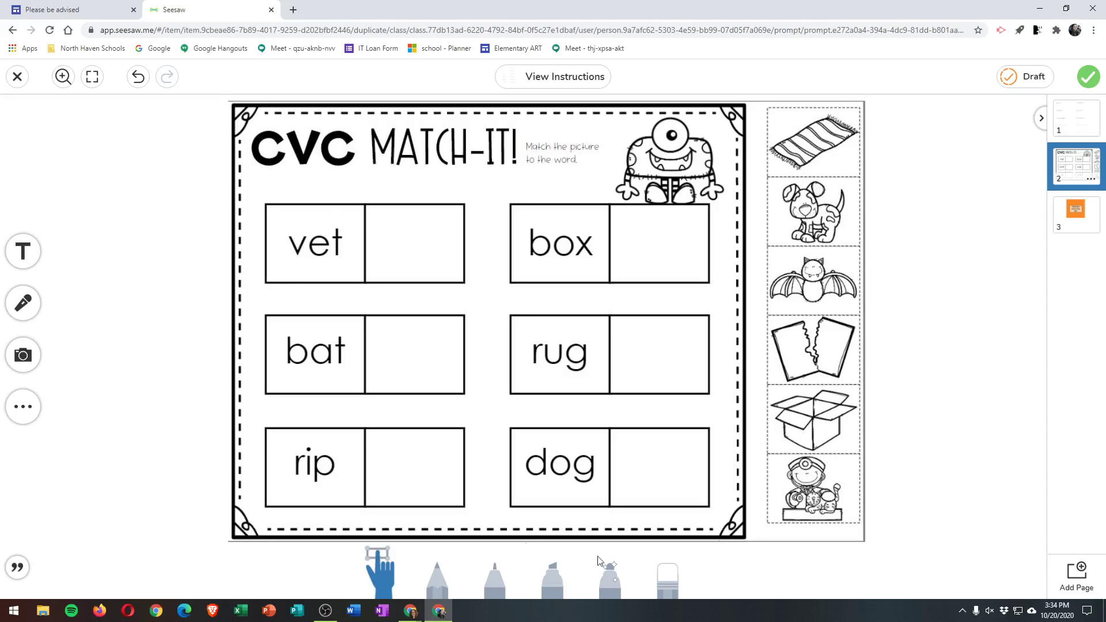
pyautogui.click(494, 582)
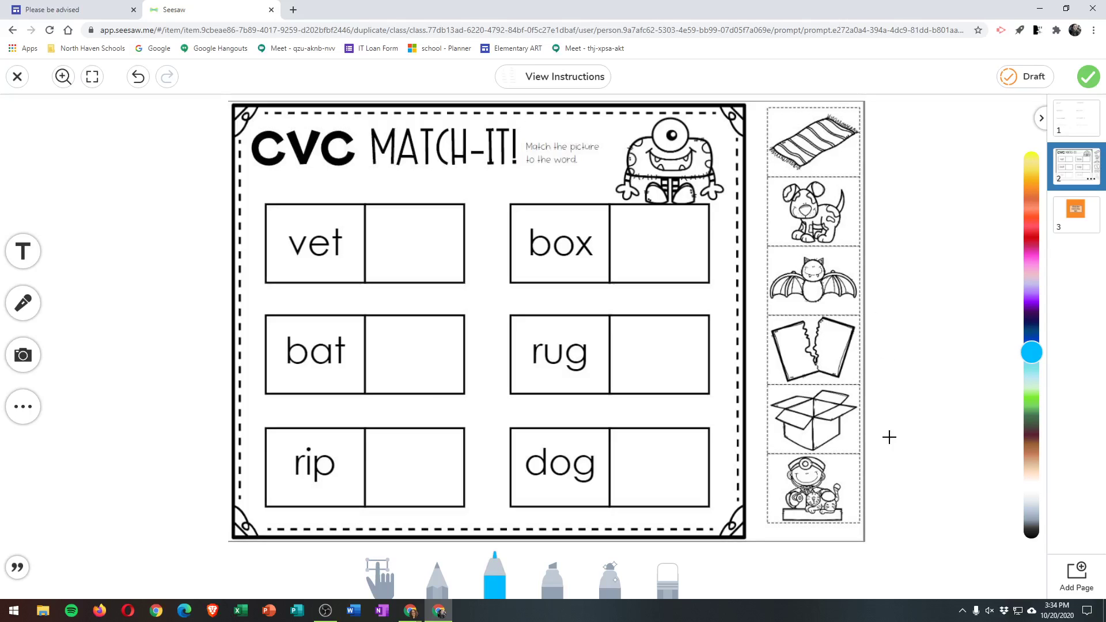
pyautogui.moveTo(879, 486)
pyautogui.mouseDown()
pyautogui.moveTo(906, 476)
pyautogui.moveTo(922, 504)
pyautogui.mouseUp()
pyautogui.moveTo(933, 465)
pyautogui.mouseDown()
pyautogui.moveTo(953, 490)
pyautogui.moveTo(956, 470)
pyautogui.mouseUp()
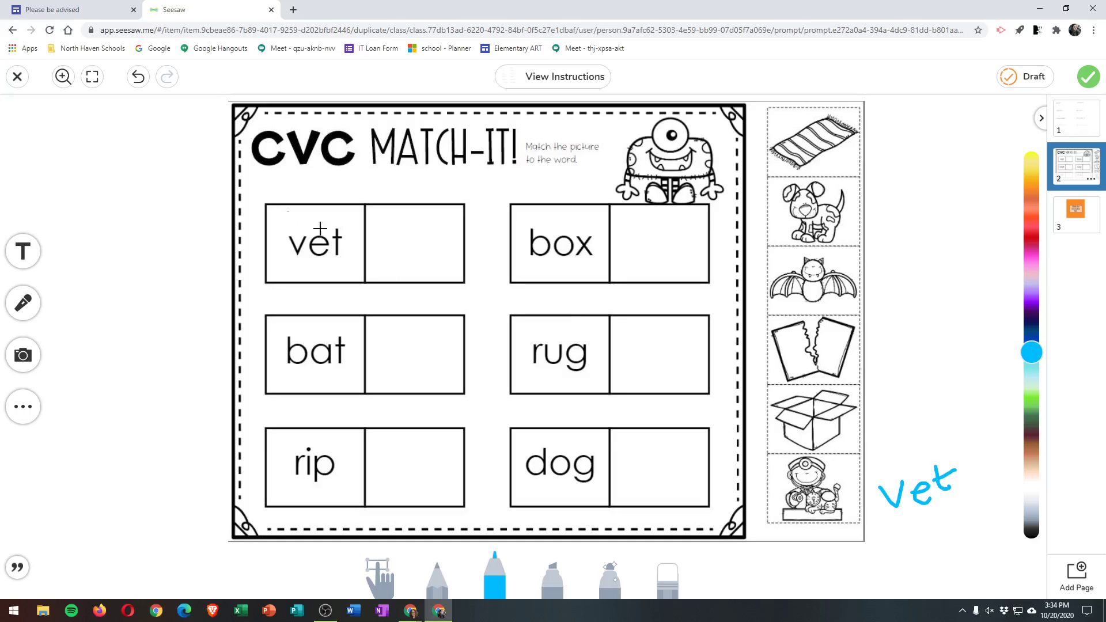
# Add a text label reading "bat" and place it beside the bat picture on page 2
pyautogui.click(23, 251)
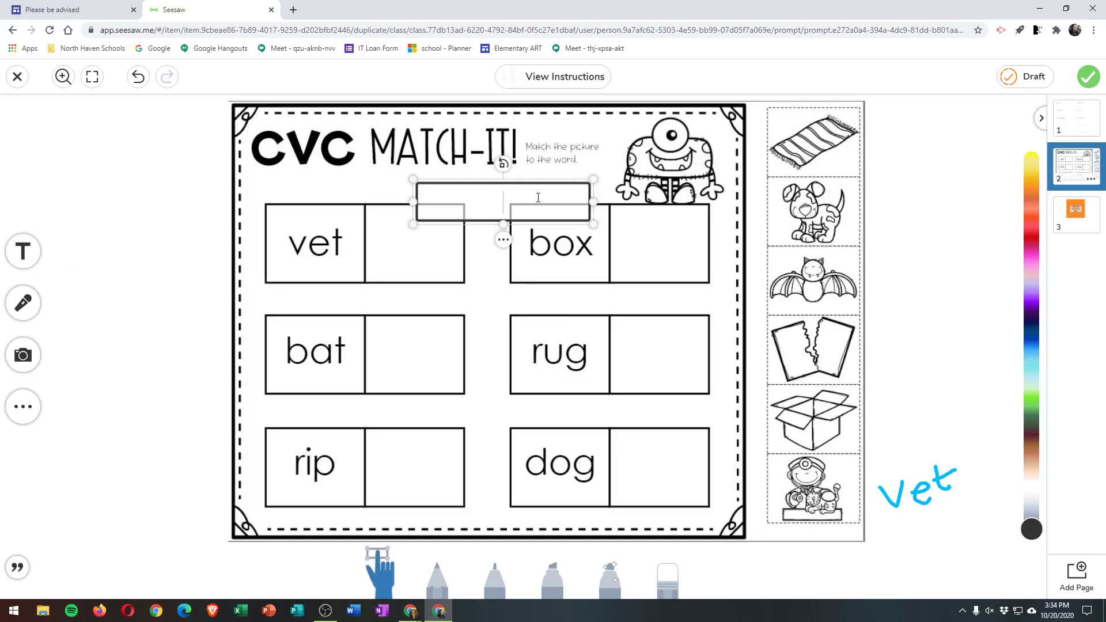
pyautogui.write('bat')
pyautogui.moveTo(537, 198); pyautogui.dragTo(948, 276)
pyautogui.click(968, 276)
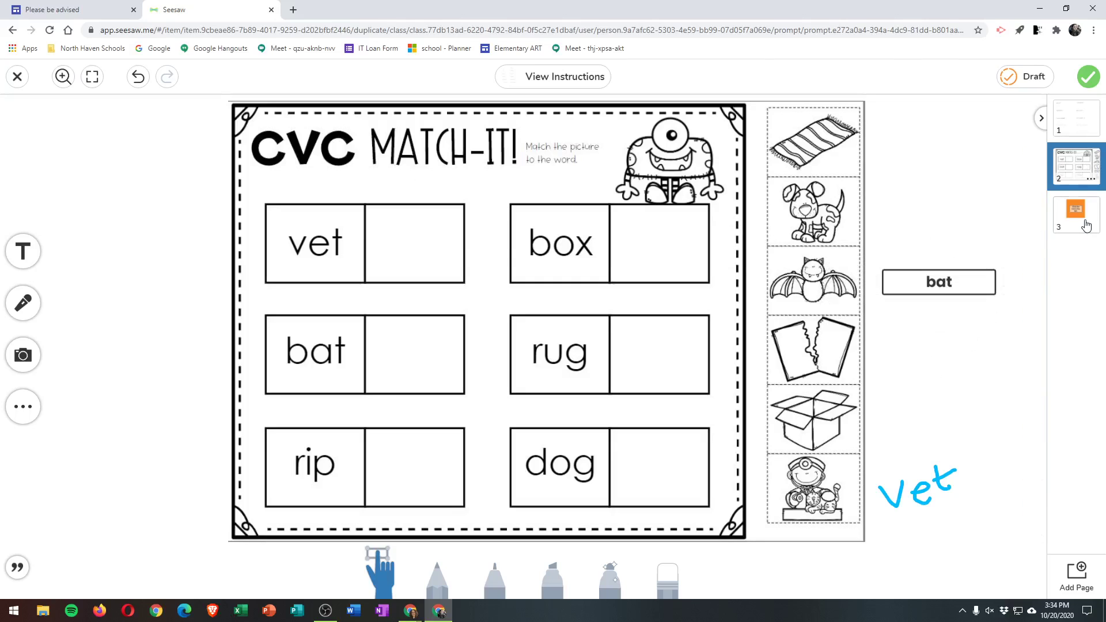
# Open page 3 of the student response to view the linked orange square
pyautogui.click(1085, 224)
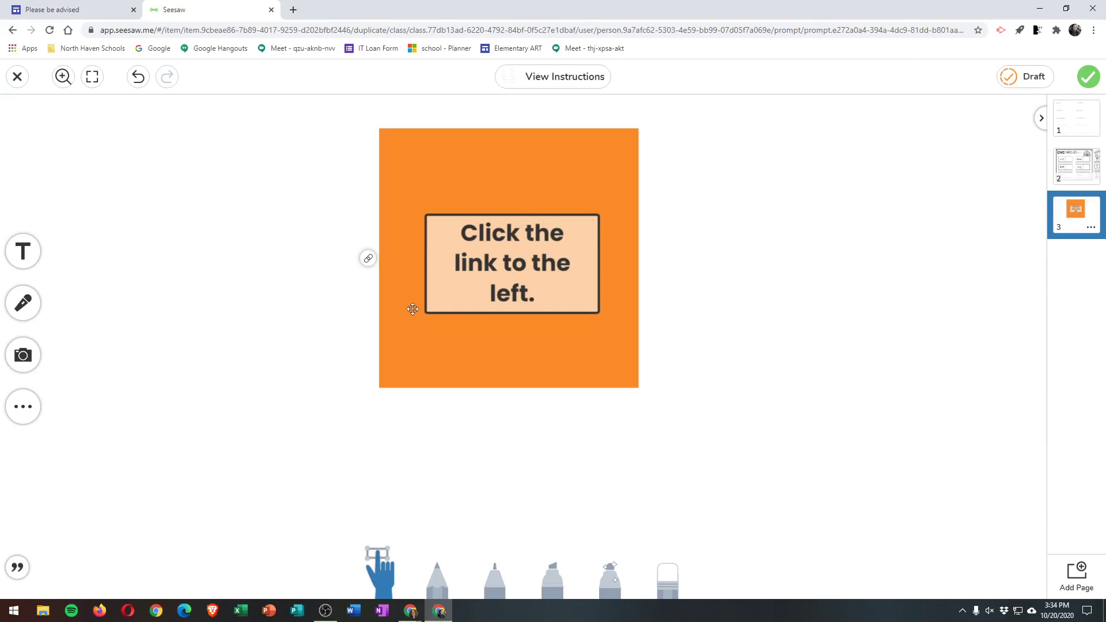